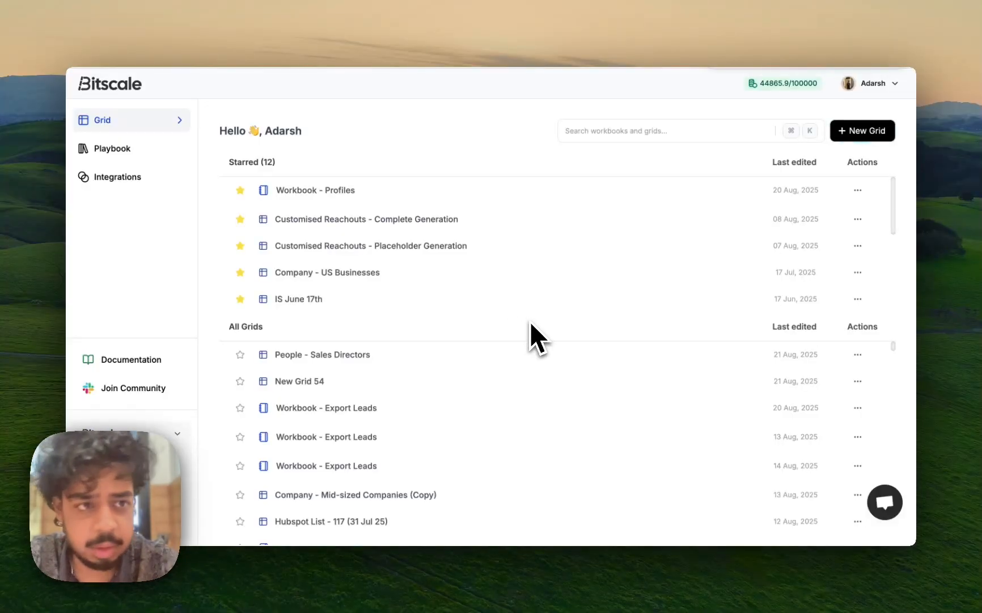
Create a new grid by importing the file People - Sales Directors_2025-08-21_08-10-16.xlsx from the Downloads folder
{"action": "left_click", "coordinate": [860, 131]}
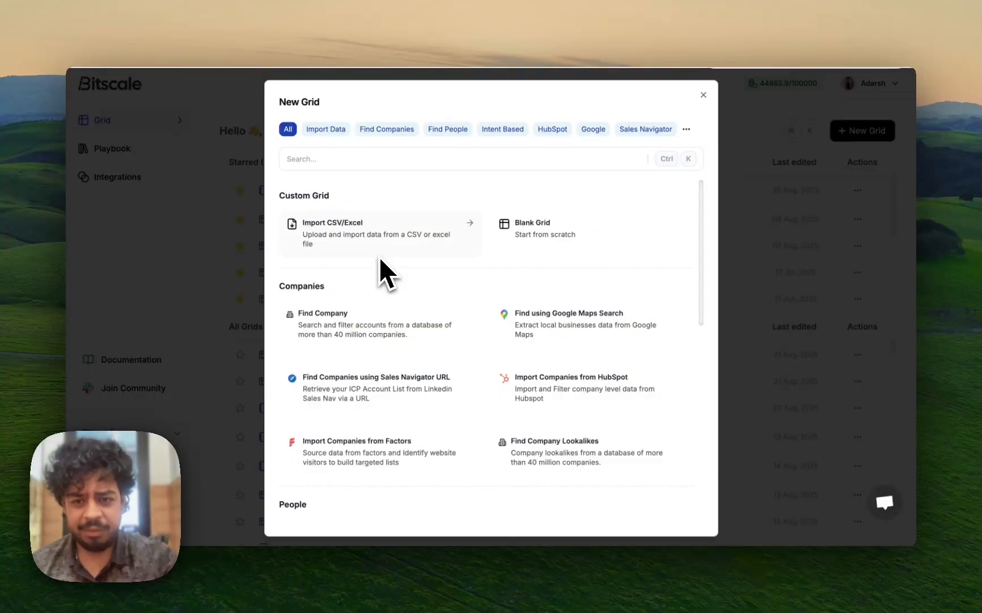
{"action": "scroll", "coordinate": [380, 260], "scroll_direction": "down", "scroll_amount": 3}
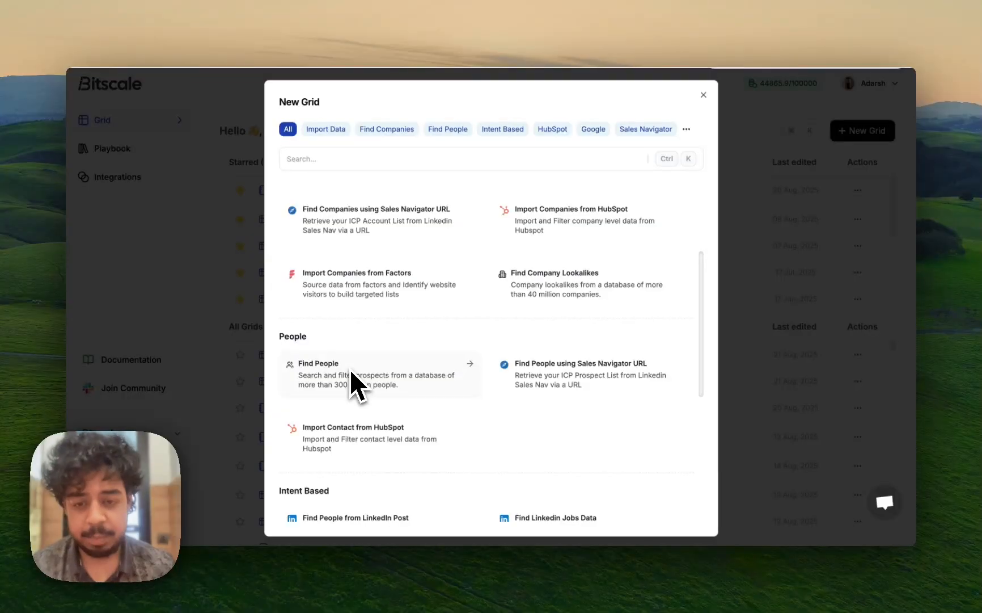
{"action": "scroll", "coordinate": [350, 368], "scroll_direction": "up", "scroll_amount": 3}
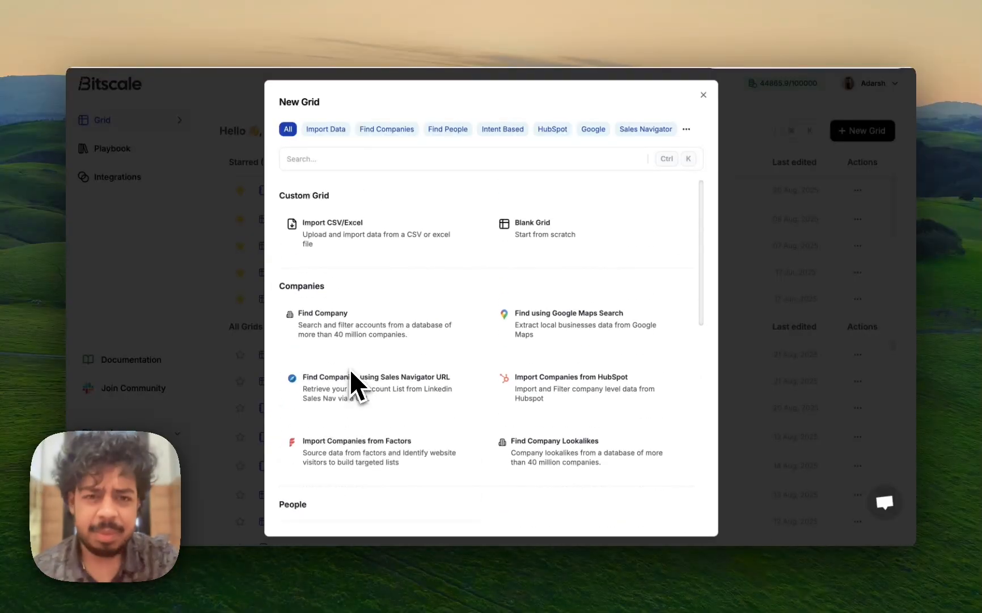
{"action": "left_click", "coordinate": [376, 235]}
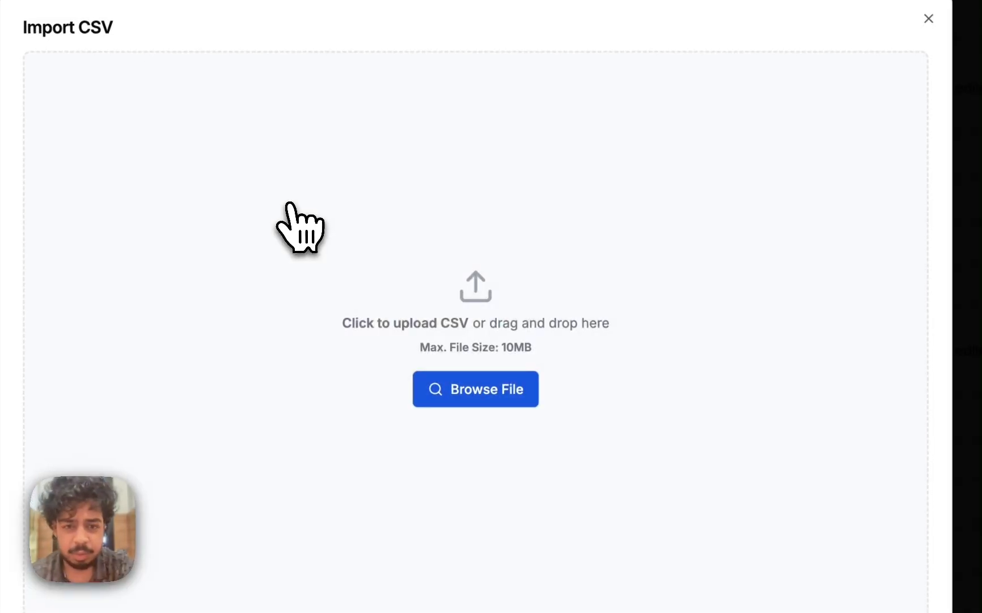
{"action": "left_click", "coordinate": [520, 390]}
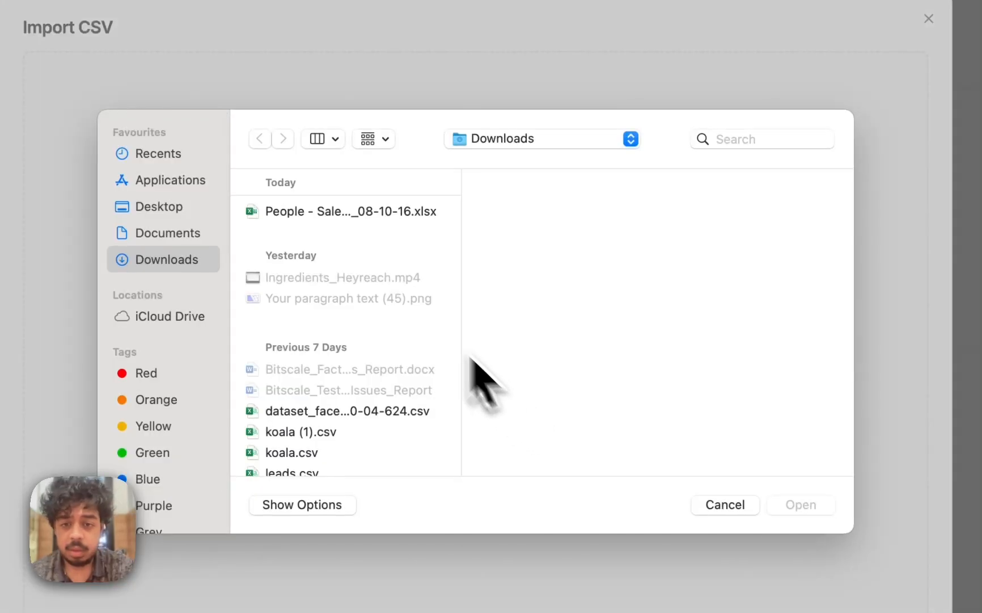
{"action": "left_click", "coordinate": [382, 214]}
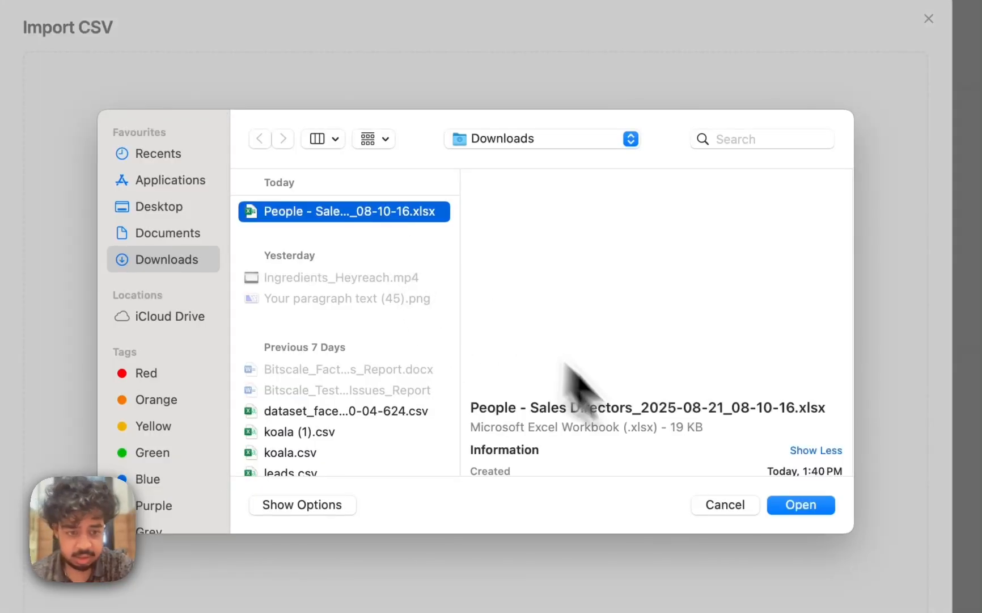
{"action": "left_click", "coordinate": [593, 352]}
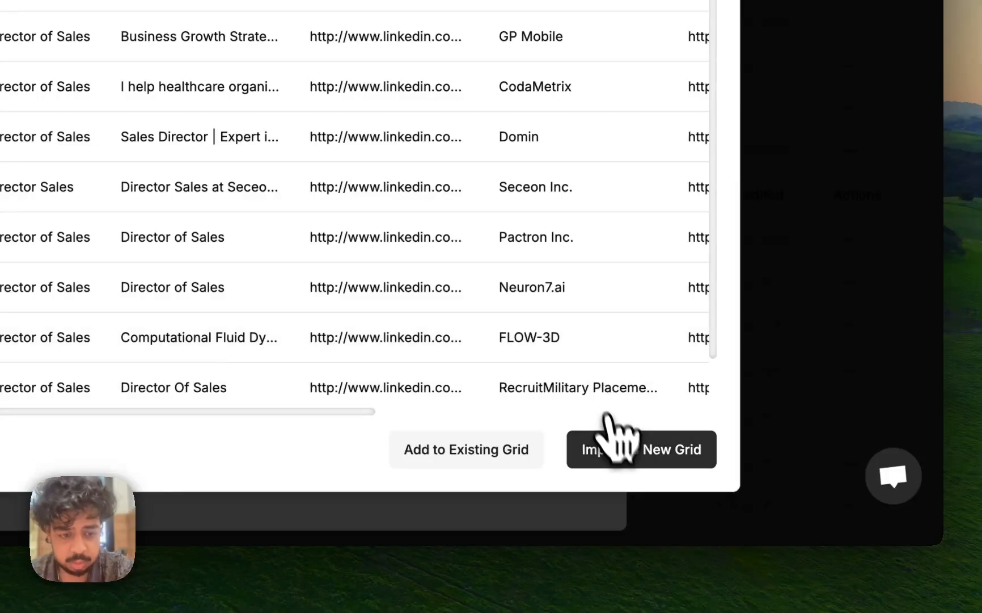
{"action": "left_click", "coordinate": [638, 448]}
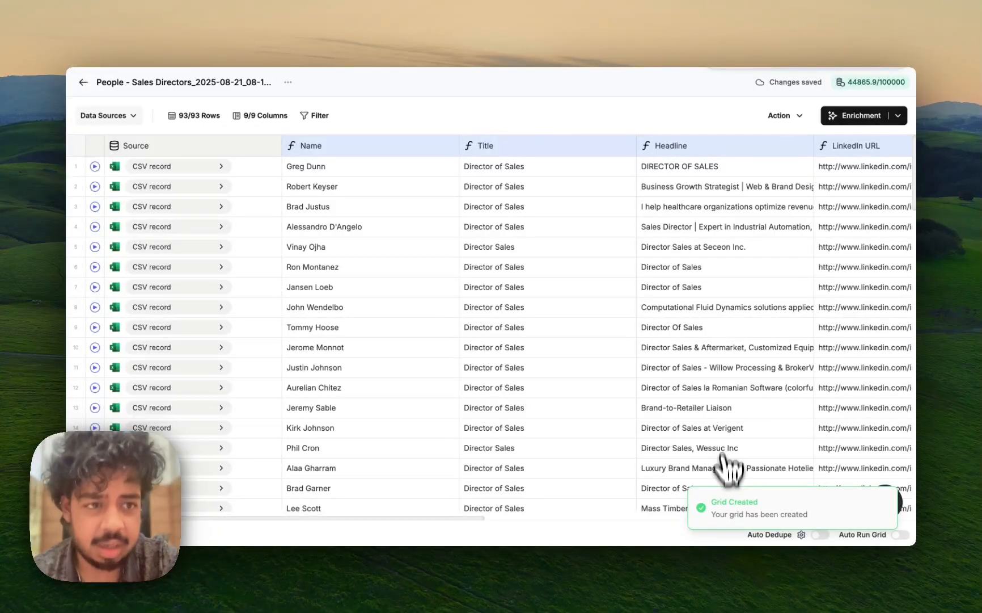
Add an Email Waterfall enrichment column to the imported people grid
{"action": "scroll", "coordinate": [726, 420], "scroll_direction": "right", "scroll_amount": 10}
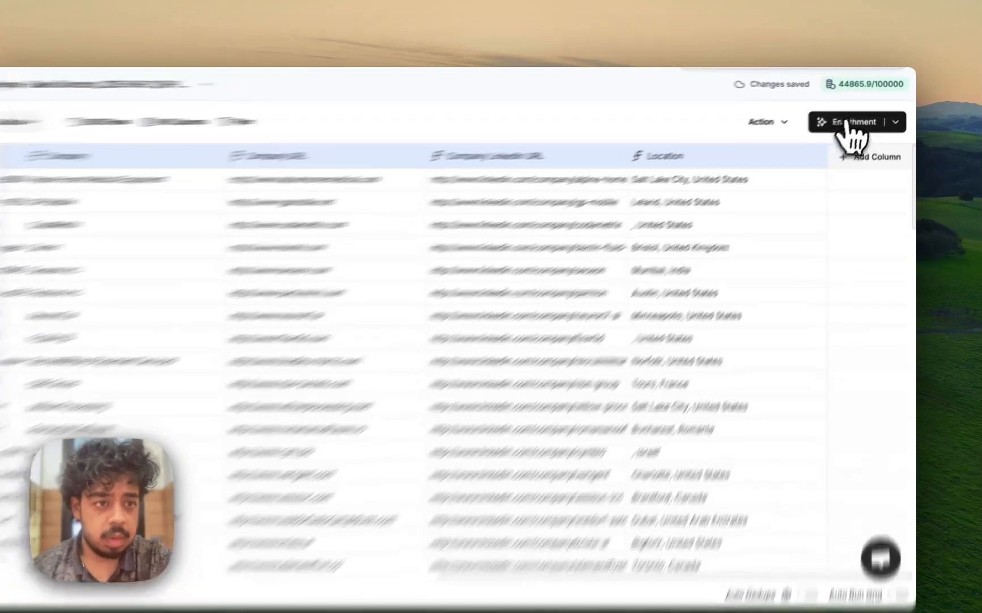
{"action": "left_click", "coordinate": [848, 124]}
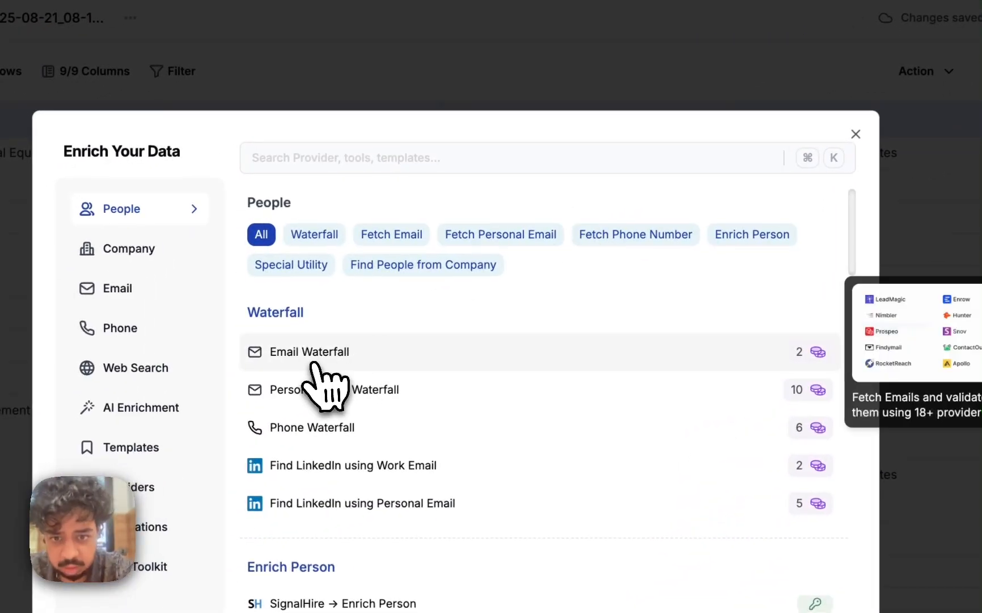
{"action": "left_click", "coordinate": [342, 360]}
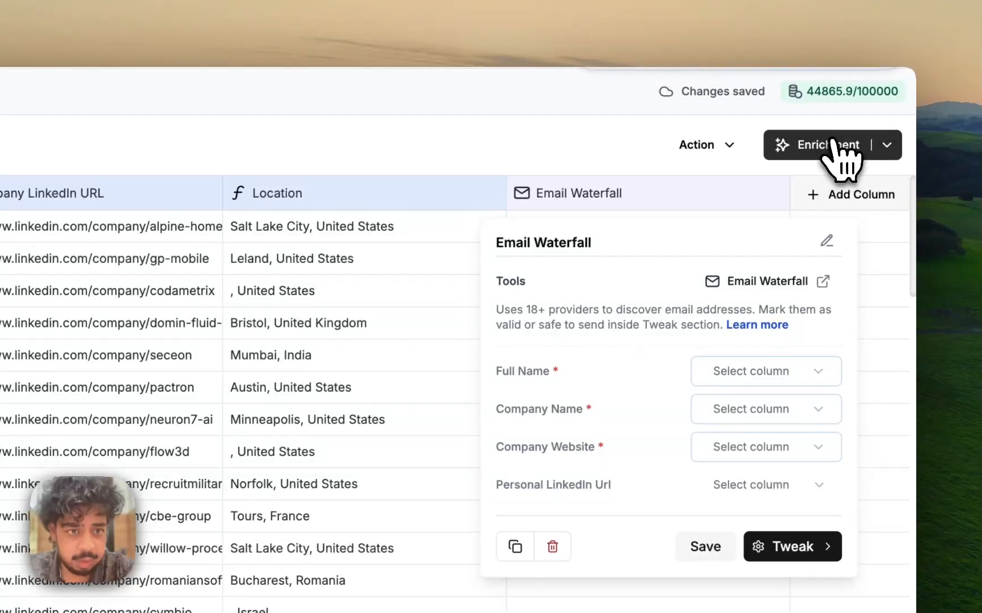
{"action": "left_click", "coordinate": [972, 79]}
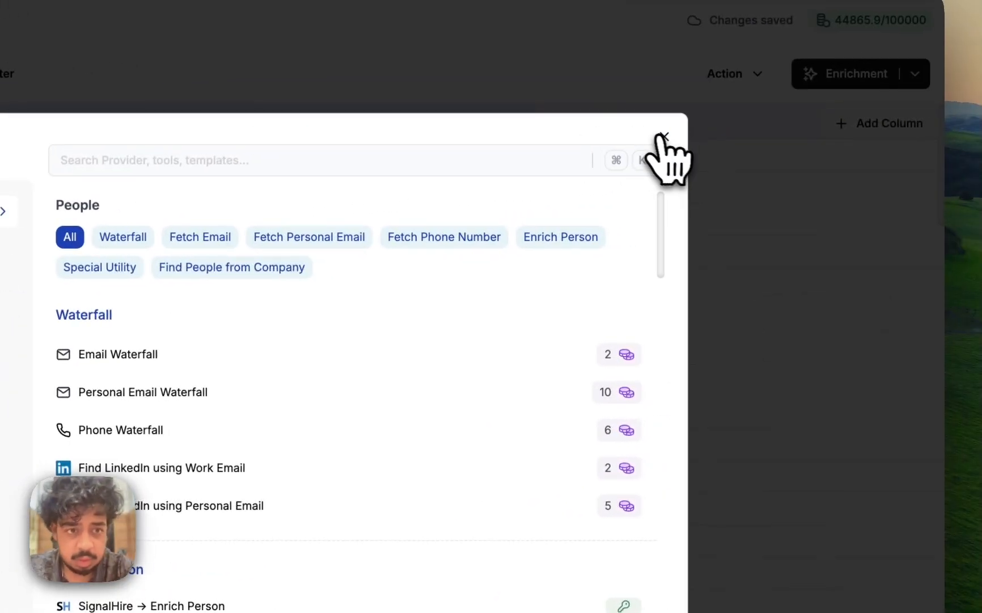
{"action": "left_click", "coordinate": [664, 136]}
Map the Email Waterfall's Full Name to Name, Company Name to Company, Company Website to Company URL and Personal LinkedIn Url to LinkedIn URL
{"action": "left_click", "coordinate": [731, 122]}
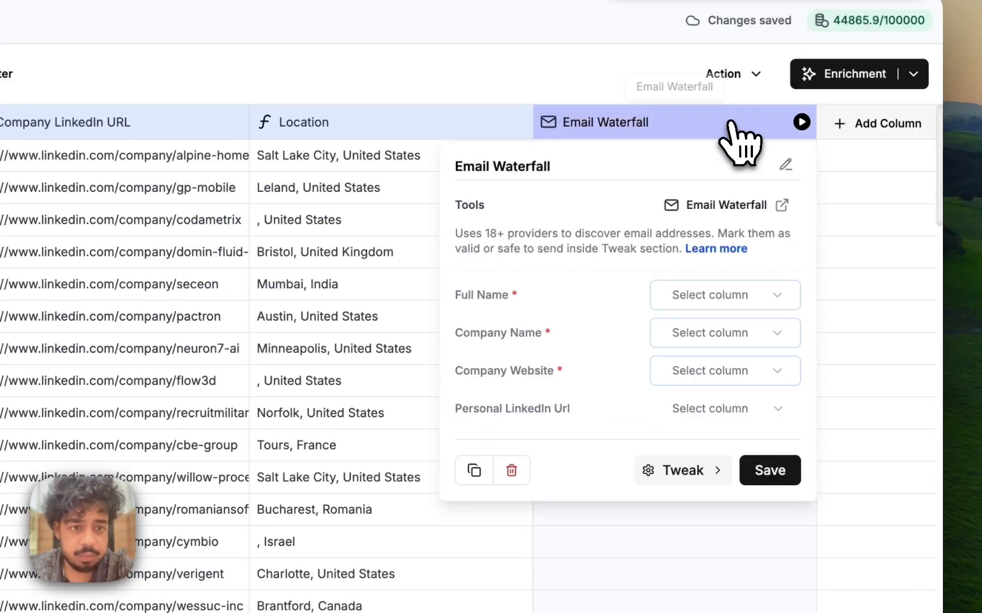
{"action": "left_click", "coordinate": [704, 295]}
{"action": "left_click", "coordinate": [706, 371]}
{"action": "left_click", "coordinate": [722, 335]}
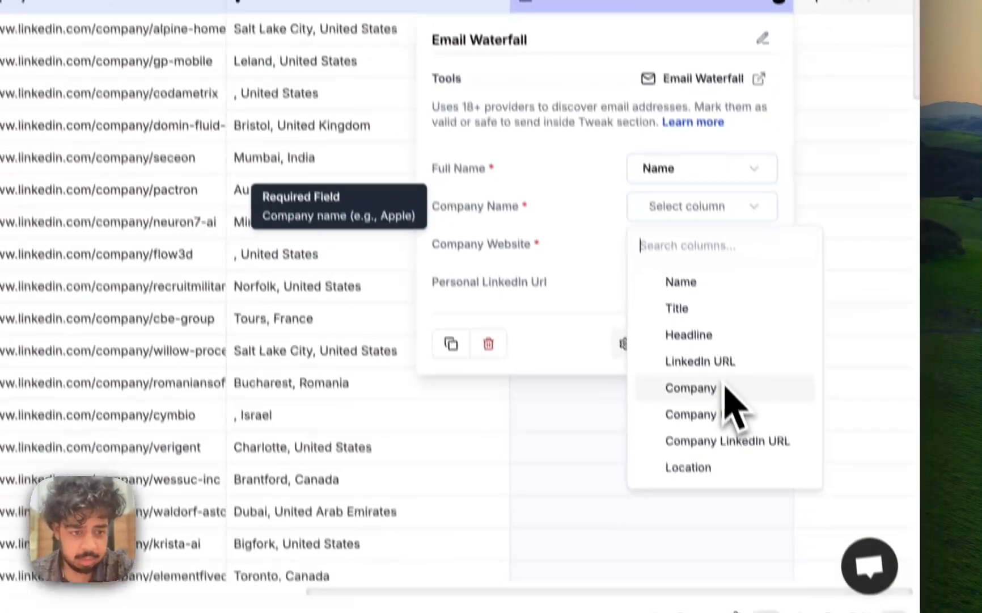
{"action": "left_click", "coordinate": [737, 512]}
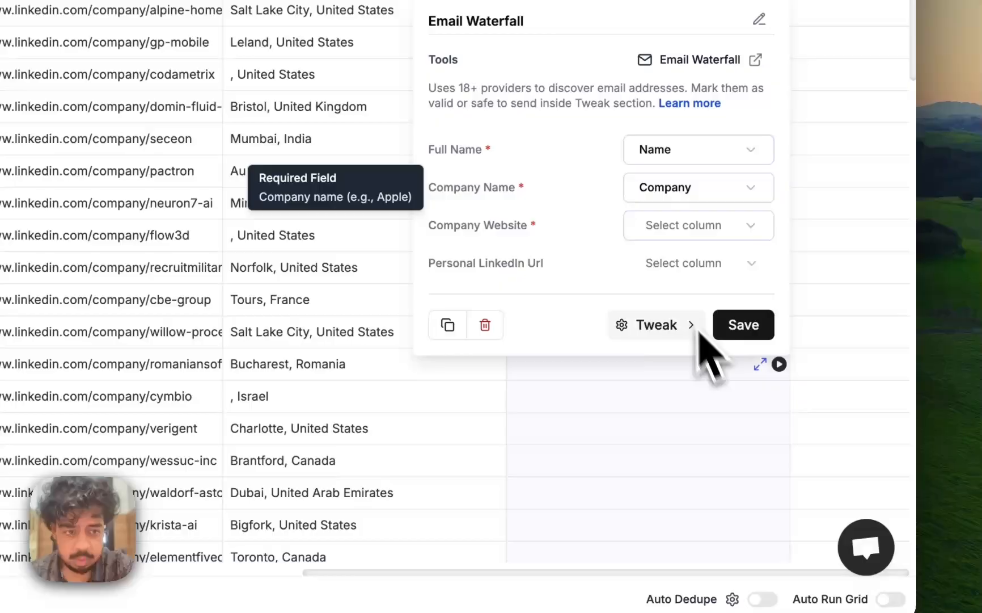
{"action": "left_click", "coordinate": [699, 230]}
{"action": "left_click", "coordinate": [703, 433]}
{"action": "left_click", "coordinate": [687, 277]}
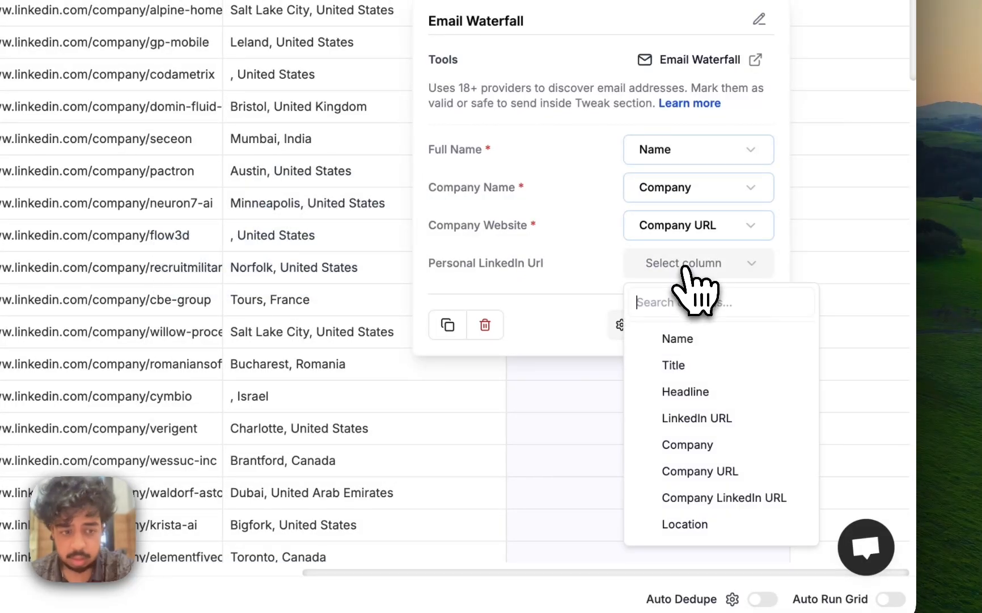
{"action": "left_click", "coordinate": [699, 420]}
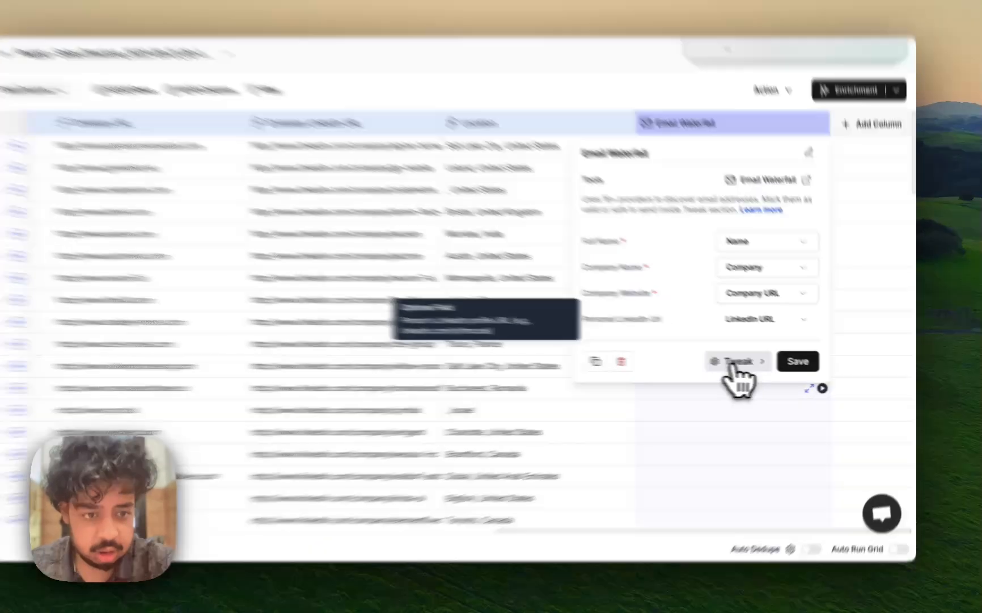
Review the waterfall's providers and optional validation provider choices, and save the Email Waterfall column settings
{"action": "left_click", "coordinate": [752, 363]}
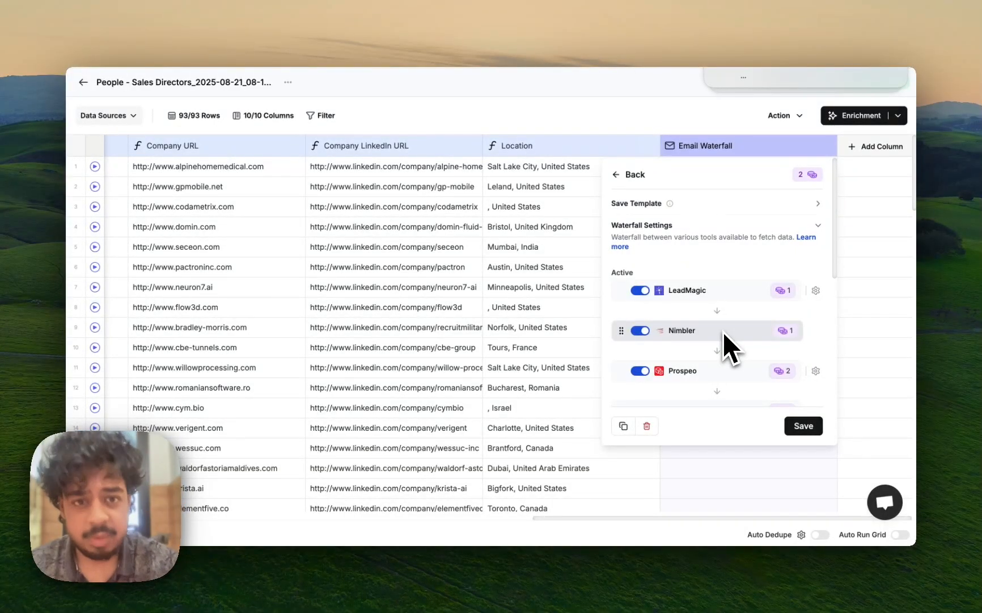
{"action": "scroll", "coordinate": [724, 332], "scroll_direction": "down", "scroll_amount": 1}
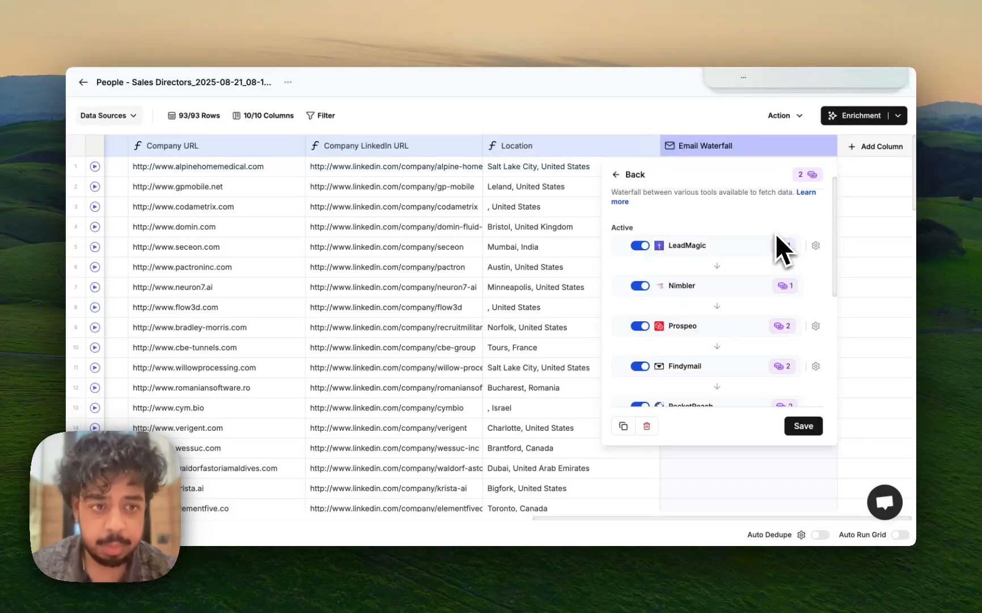
{"action": "scroll", "coordinate": [753, 261], "scroll_direction": "down", "scroll_amount": 5}
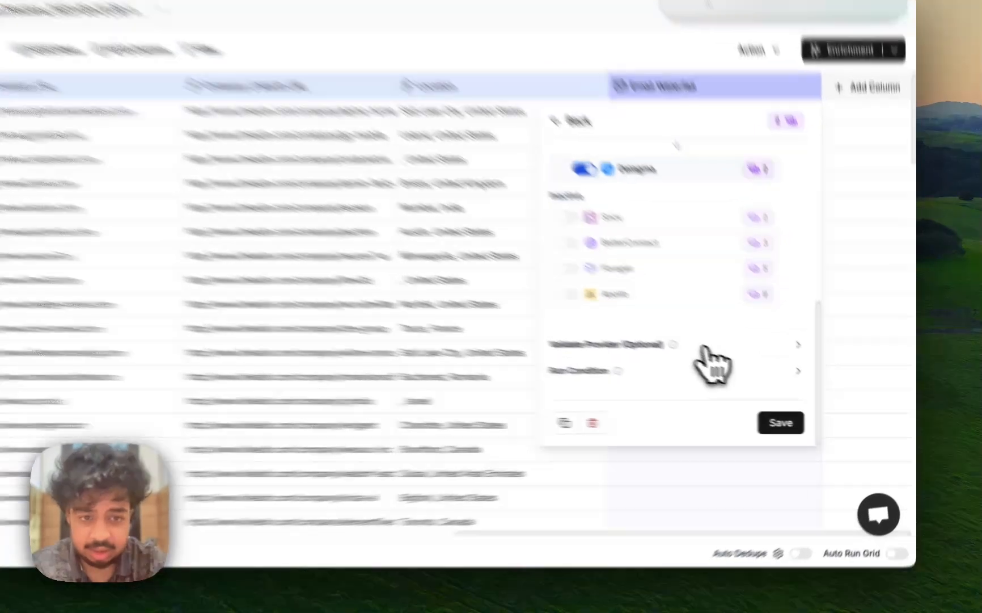
{"action": "left_click", "coordinate": [740, 364]}
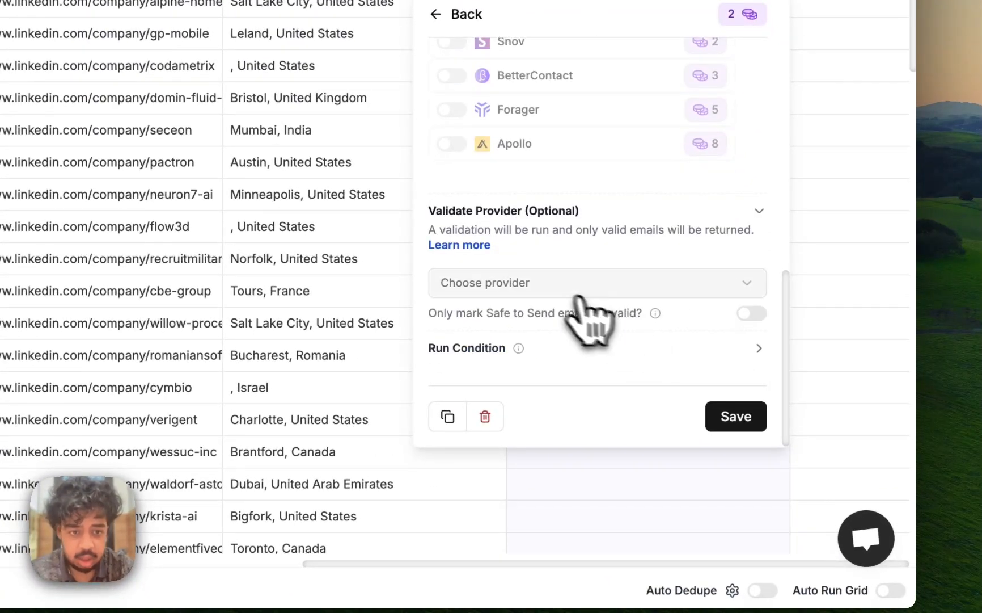
{"action": "left_click", "coordinate": [548, 291]}
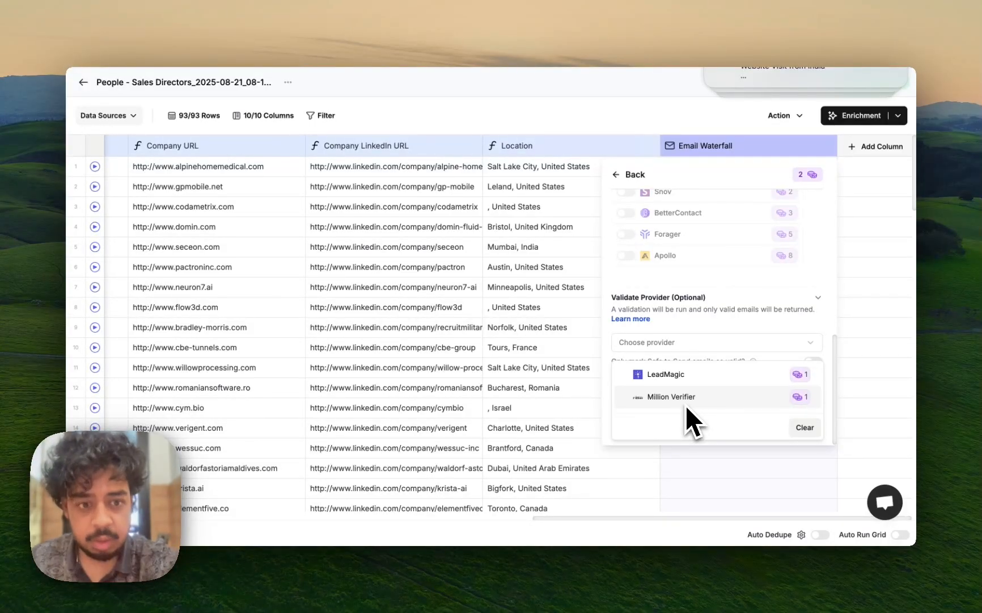
{"action": "left_click", "coordinate": [723, 325]}
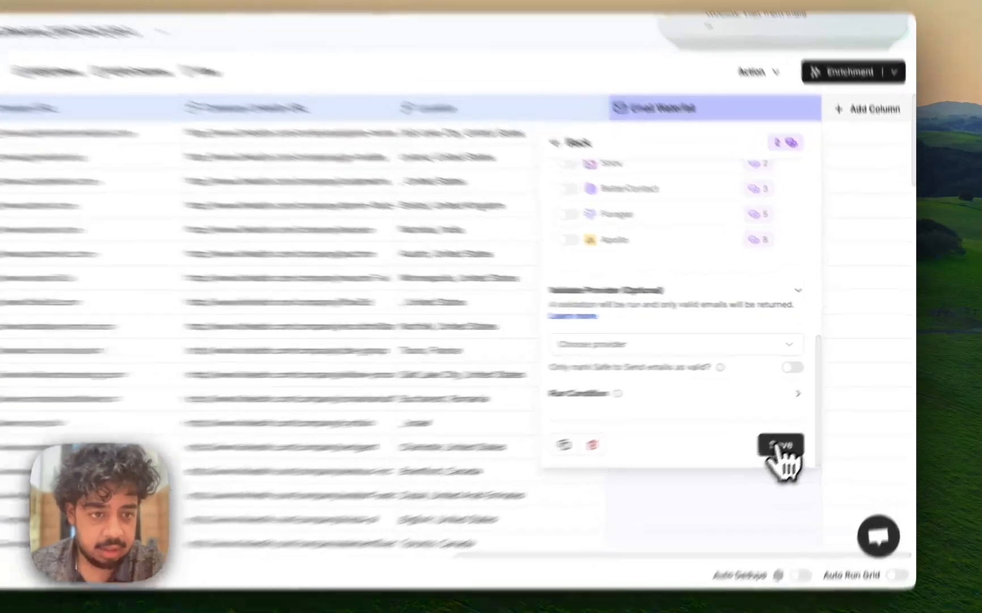
{"action": "left_click", "coordinate": [781, 446]}
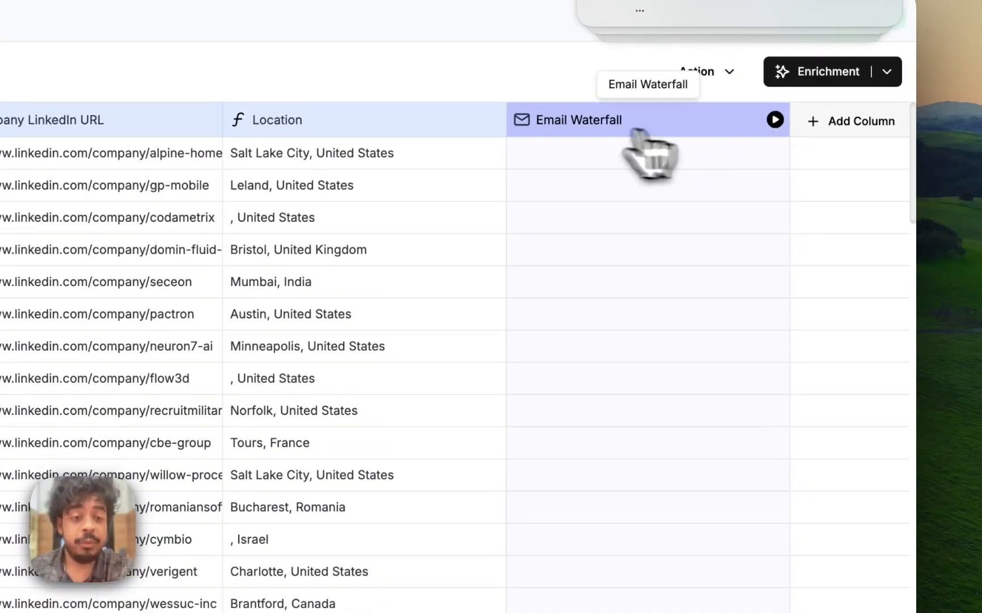
Reopen the Email Waterfall's provider settings and deactivate the Enrow provider
{"action": "left_click", "coordinate": [638, 132]}
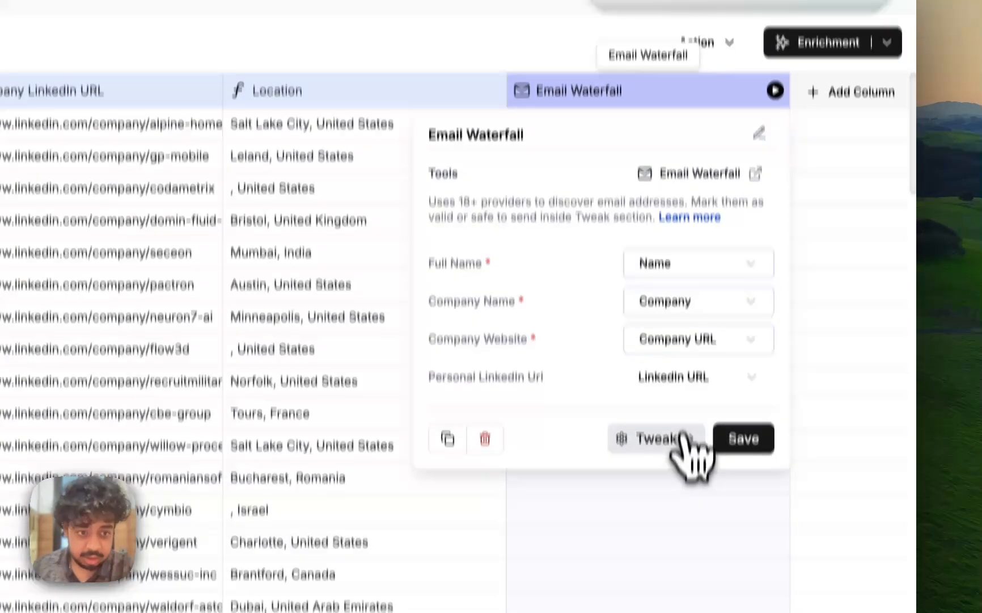
{"action": "left_click", "coordinate": [680, 466]}
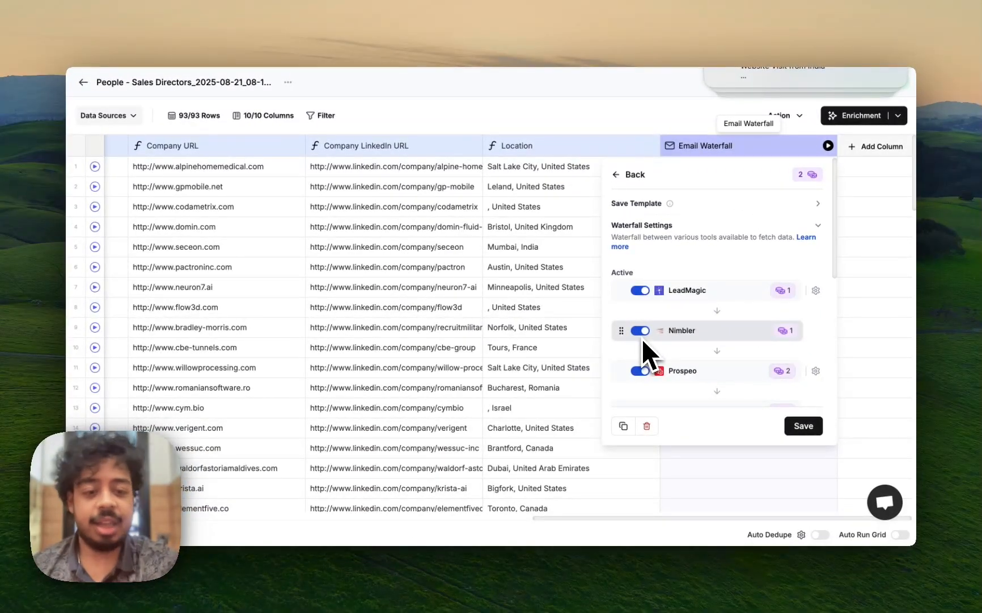
{"action": "scroll", "coordinate": [642, 338], "scroll_direction": "down", "scroll_amount": 4}
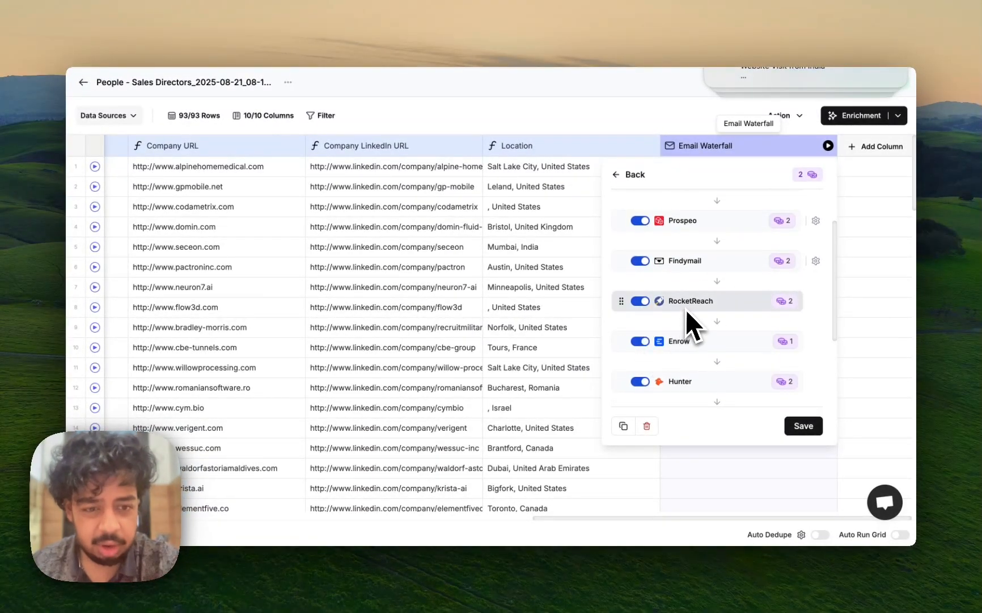
{"action": "scroll", "coordinate": [686, 311], "scroll_direction": "down", "scroll_amount": 1}
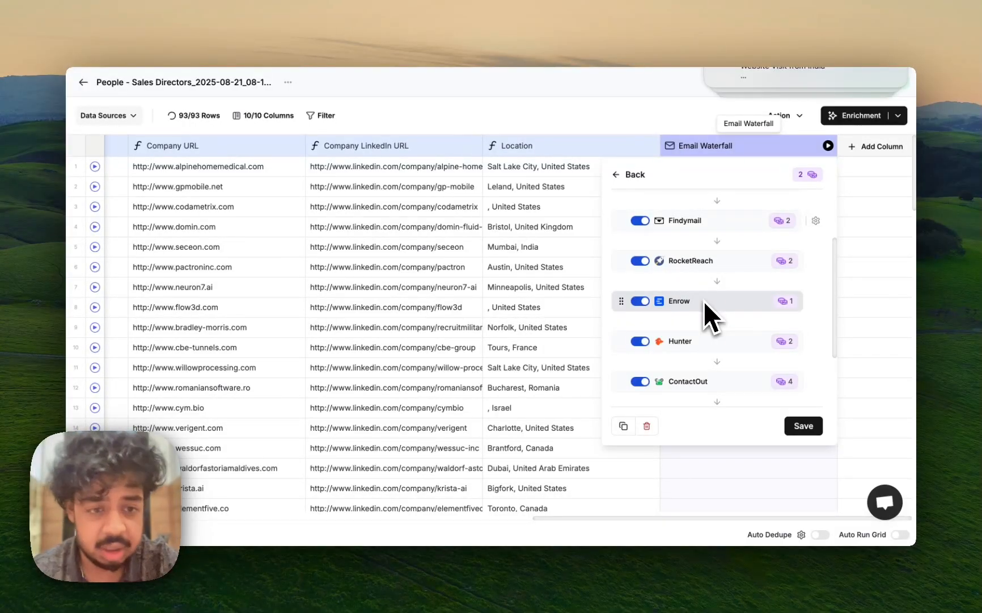
{"action": "scroll", "coordinate": [704, 301], "scroll_direction": "down", "scroll_amount": 2}
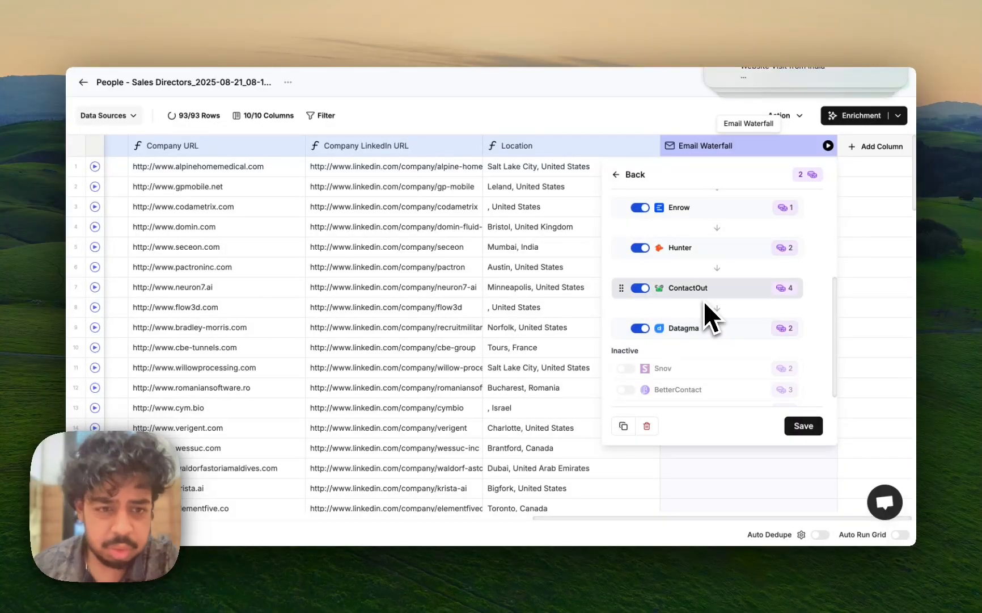
{"action": "scroll", "coordinate": [703, 300], "scroll_direction": "up", "scroll_amount": 2}
{"action": "left_click", "coordinate": [640, 254]}
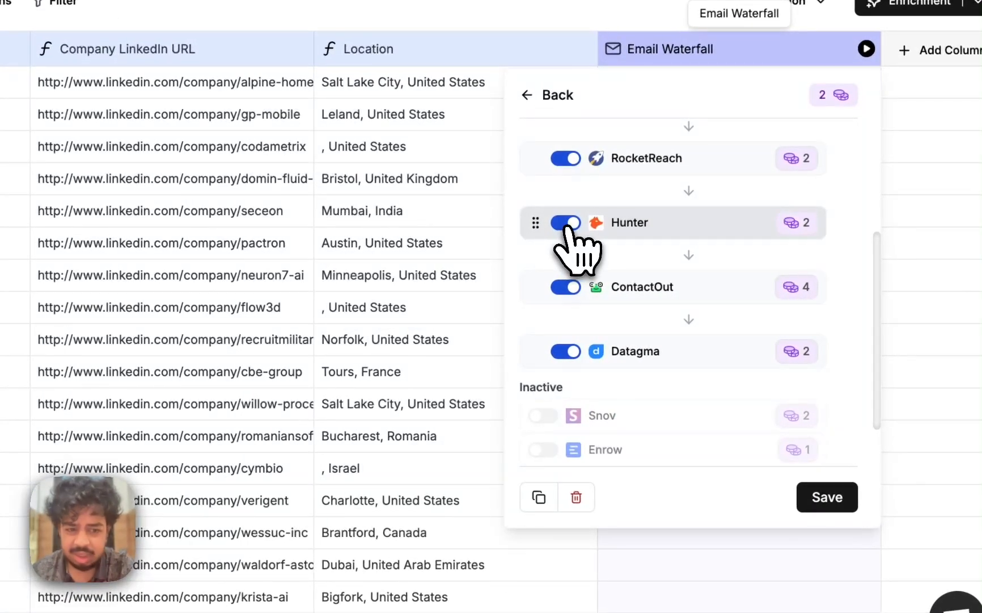
Rearrange the order of the active providers at the start of the waterfall
{"action": "scroll", "coordinate": [542, 340], "scroll_direction": "up", "scroll_amount": 5}
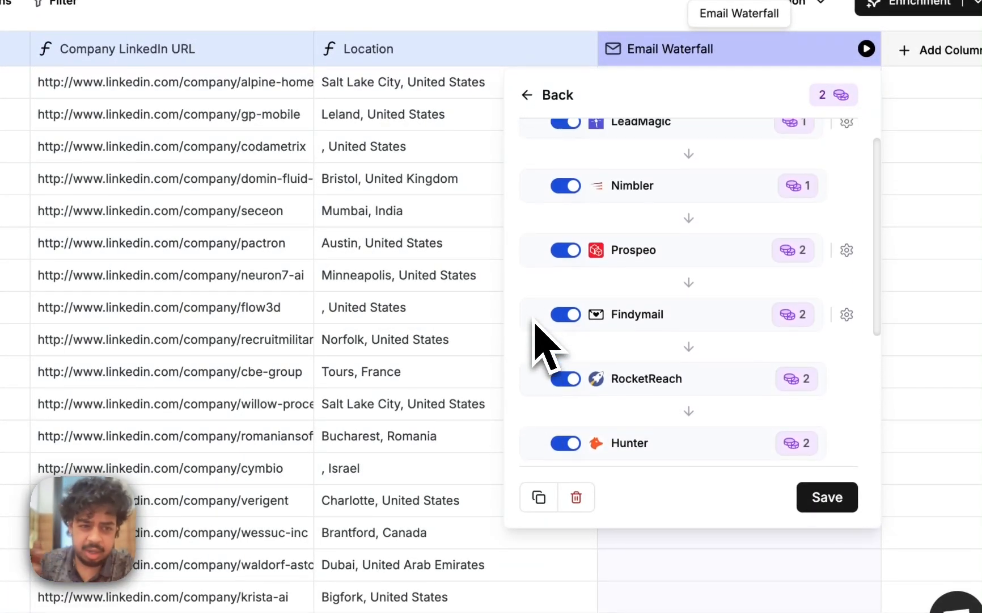
{"action": "scroll", "coordinate": [537, 329], "scroll_direction": "up", "scroll_amount": 2}
{"action": "left_click_drag", "start_coordinate": [533, 341], "coordinate": [526, 254]}
{"action": "mouse_move", "coordinate": [536, 369]}
{"action": "left_mouse_down"}
{"action": "mouse_move", "coordinate": [530, 287]}
{"action": "mouse_move", "coordinate": [540, 379]}
{"action": "left_mouse_up"}
{"action": "scroll", "coordinate": [689, 431], "scroll_direction": "down", "scroll_amount": 3}
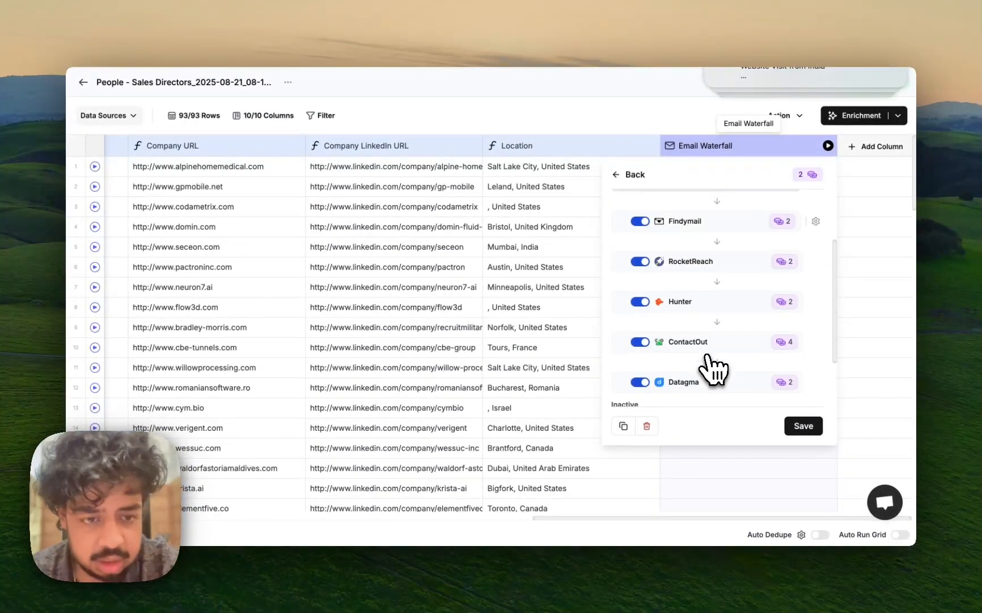
{"action": "scroll", "coordinate": [707, 355], "scroll_direction": "down", "scroll_amount": 3}
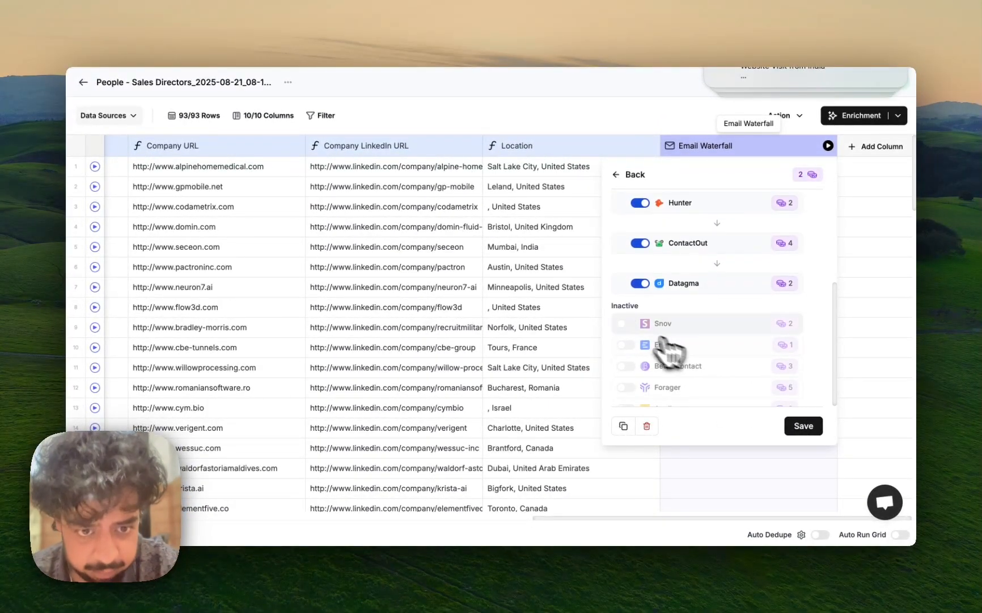
Activate the Snov, Enrow and Forager providers in the waterfall and save the settings
{"action": "left_click", "coordinate": [641, 324]}
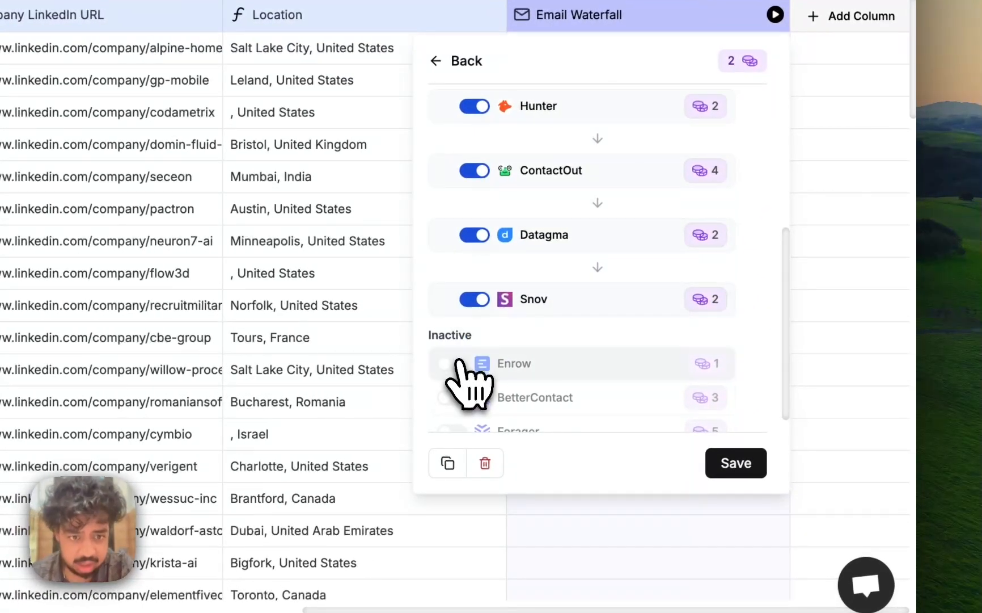
{"action": "left_click", "coordinate": [457, 361]}
{"action": "scroll", "coordinate": [467, 377], "scroll_direction": "down", "scroll_amount": 3}
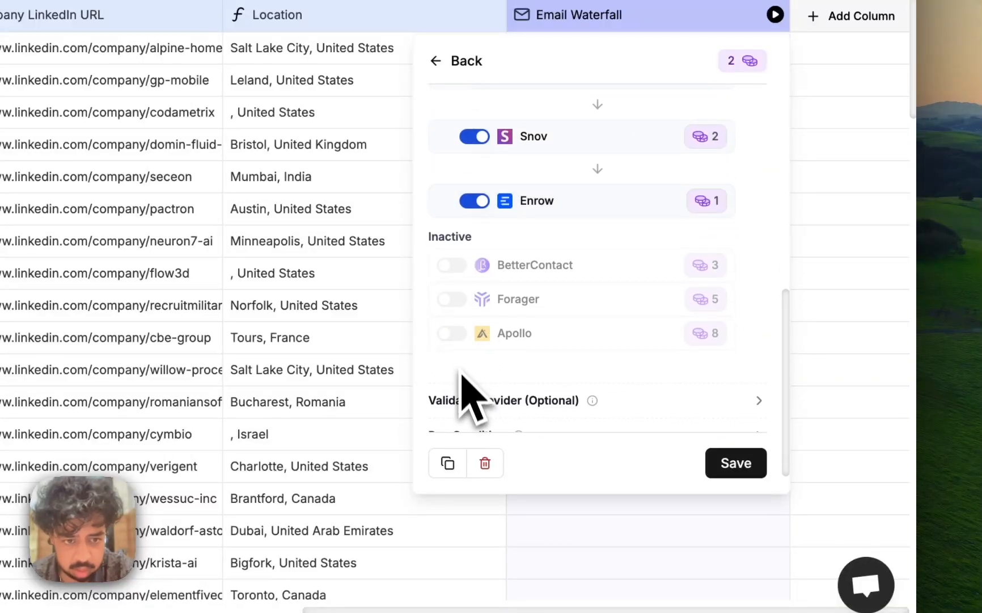
{"action": "left_click", "coordinate": [454, 297]}
{"action": "left_click", "coordinate": [736, 462]}
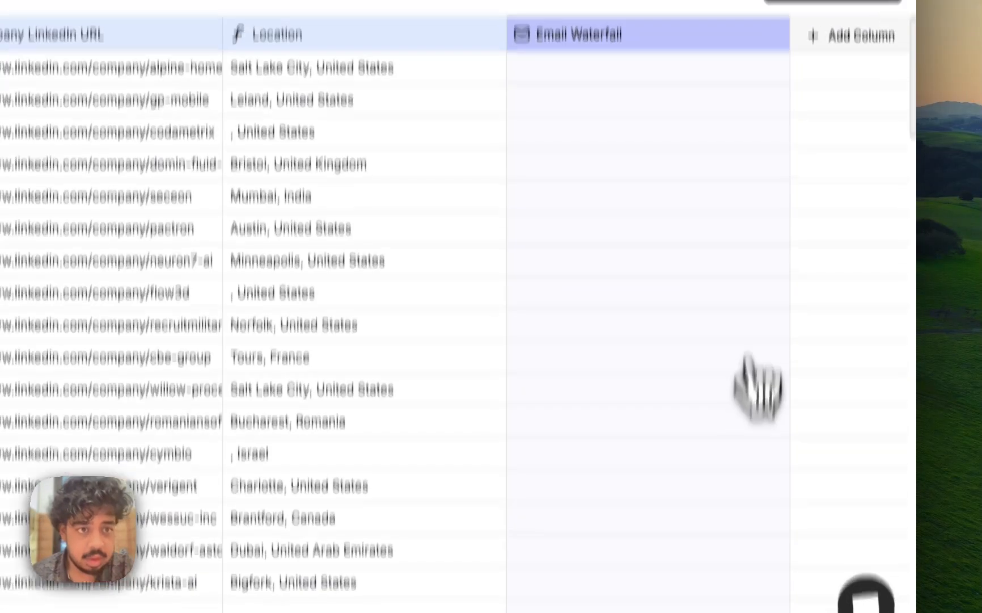
Run the Email Waterfall column for the first 10 rows and open the first row's result details
{"action": "left_click", "coordinate": [776, 15]}
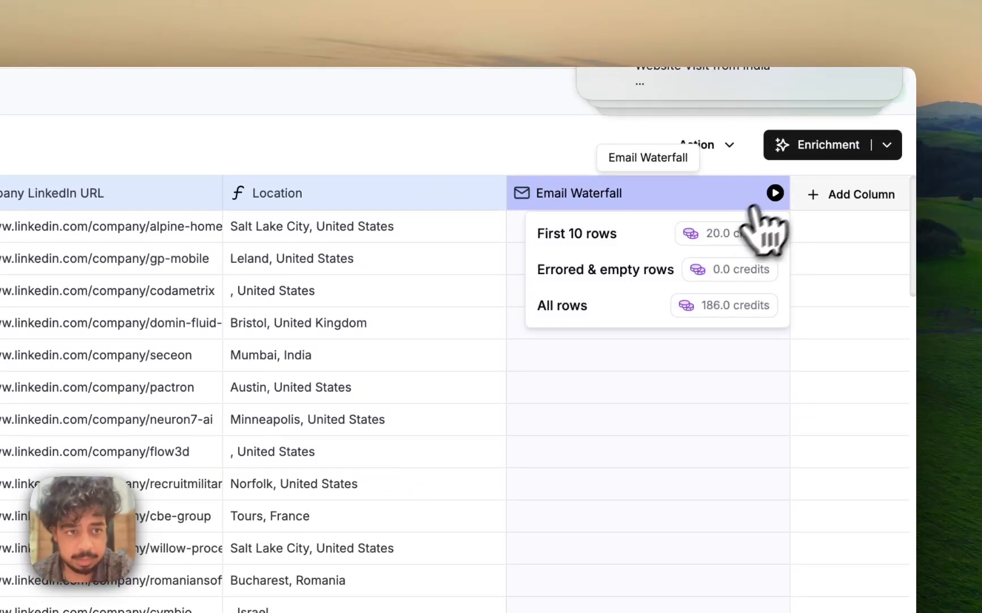
{"action": "left_click", "coordinate": [732, 230]}
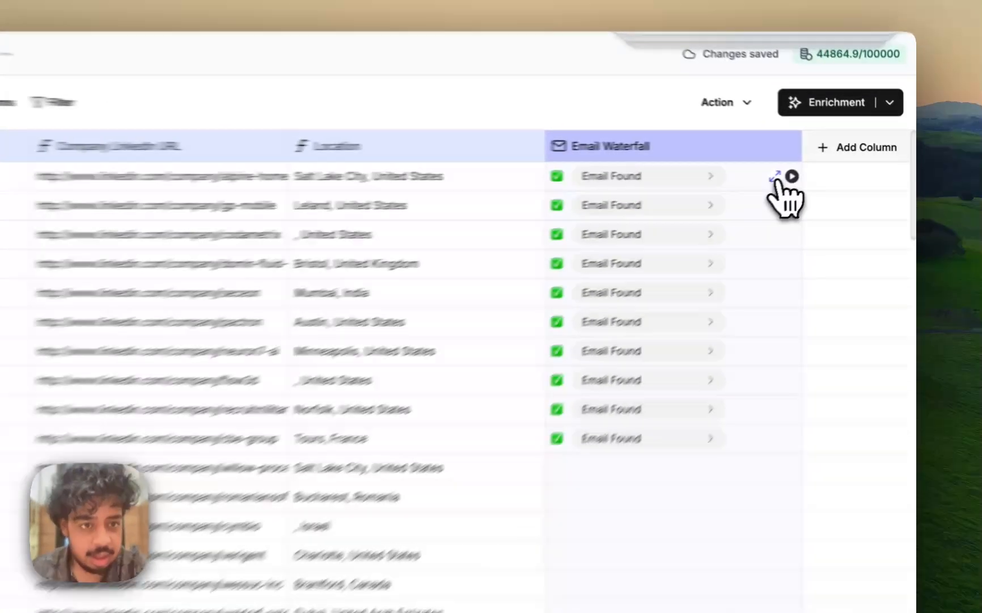
{"action": "left_click", "coordinate": [819, 167]}
{"action": "mouse_move", "coordinate": [780, 184]}
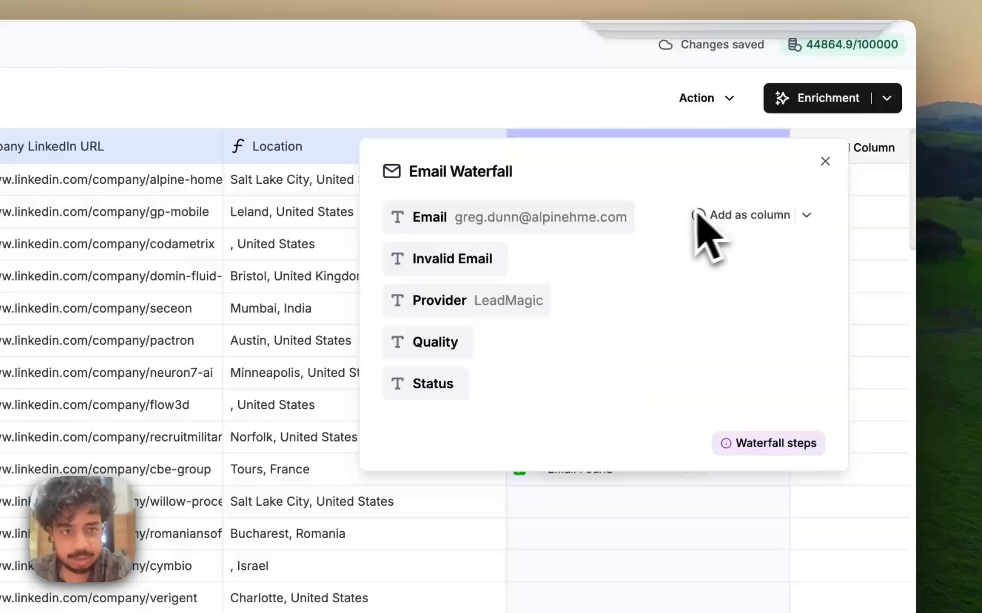
Add the Email result of the Email Waterfall as its own column and run that column for the first 10 rows
{"action": "left_click", "coordinate": [730, 215]}
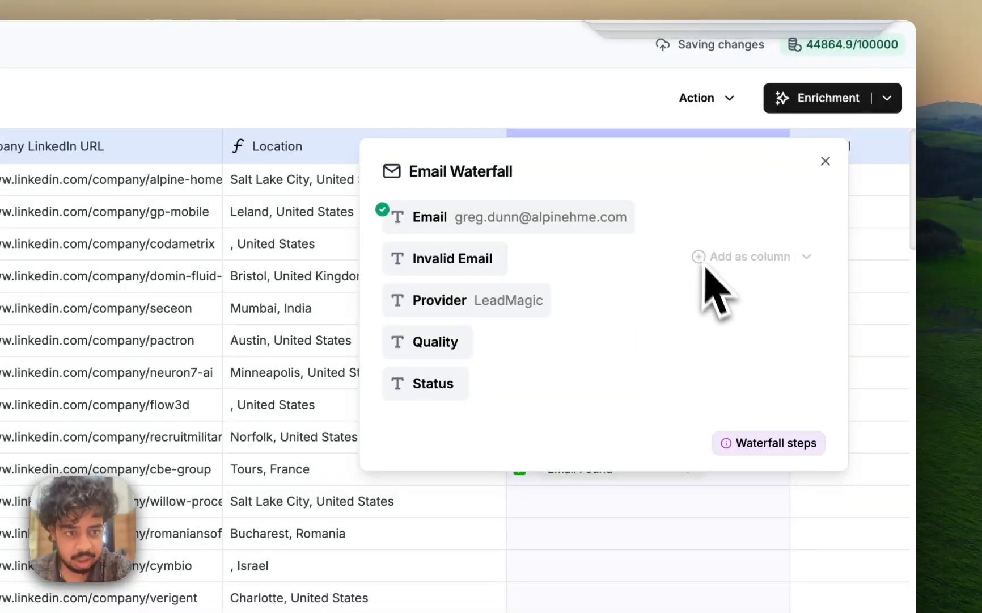
{"action": "left_click", "coordinate": [636, 114]}
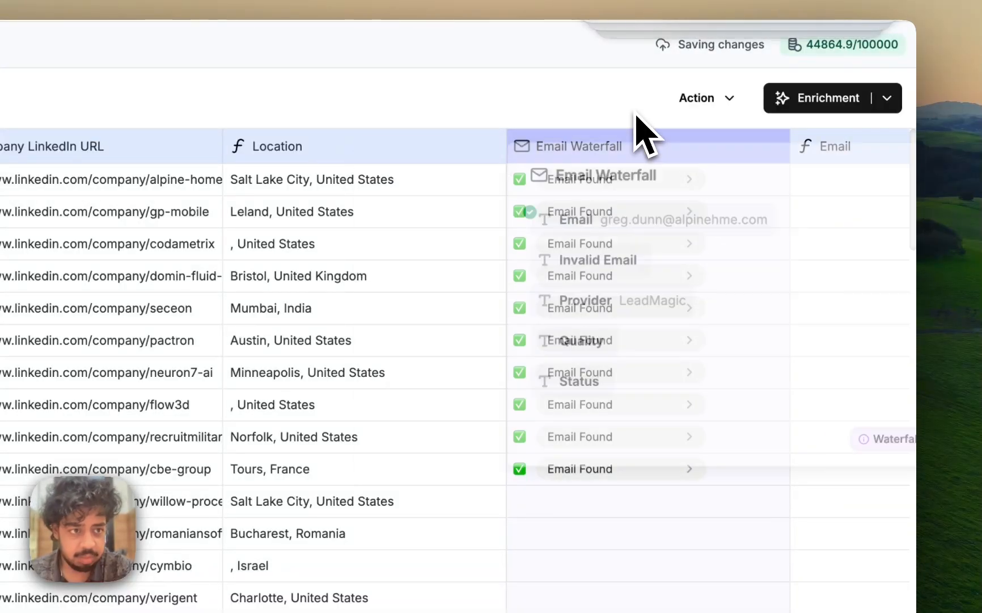
{"action": "scroll", "coordinate": [658, 231], "scroll_direction": "right", "scroll_amount": 5}
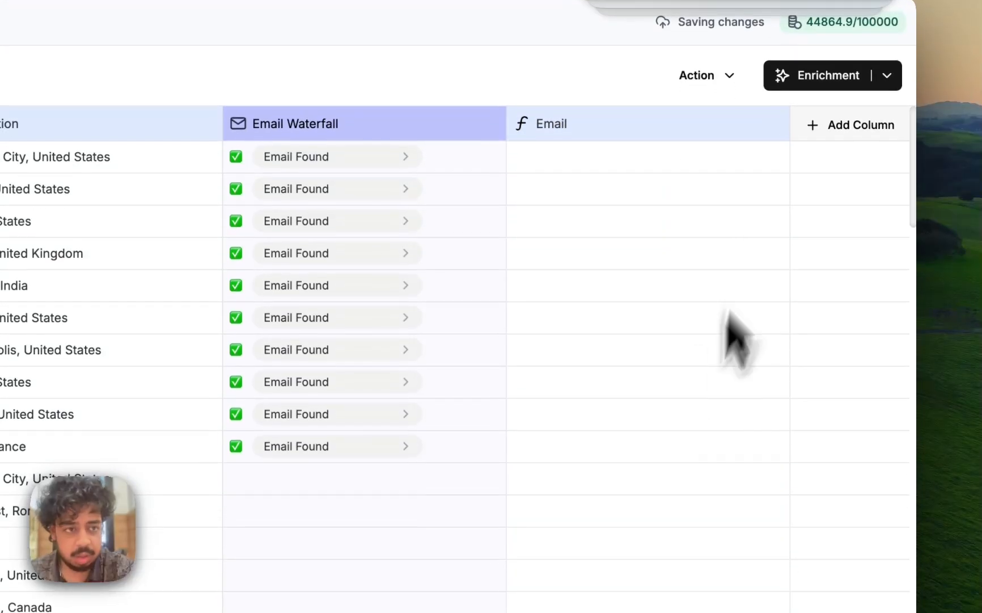
{"action": "left_click", "coordinate": [775, 124]}
{"action": "left_click", "coordinate": [711, 161]}
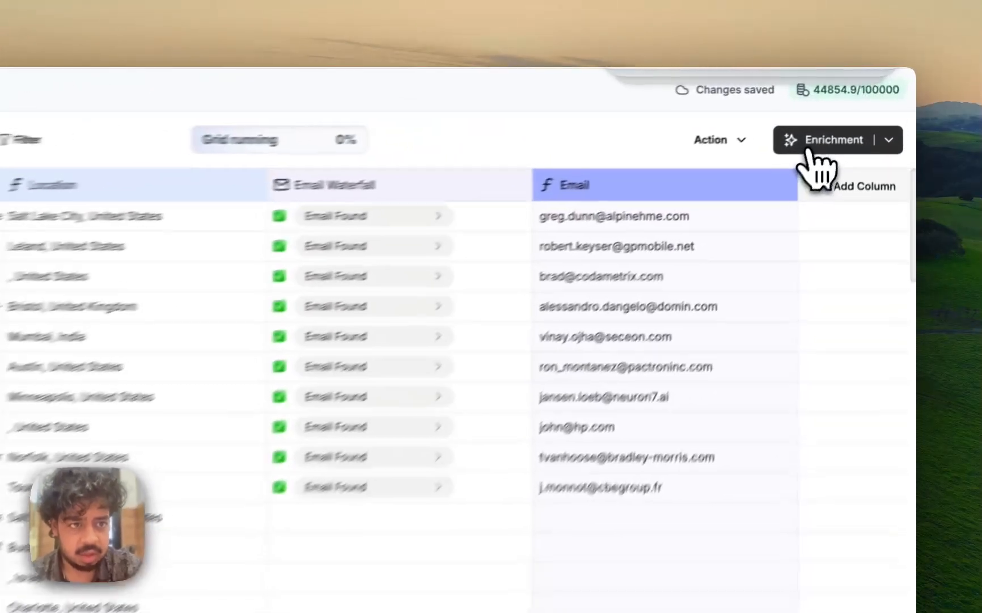
Add a Phone Waterfall enrichment to the grid and map its Personal LinkedIn Url input to the LinkedIn URL column
{"action": "left_click", "coordinate": [843, 118]}
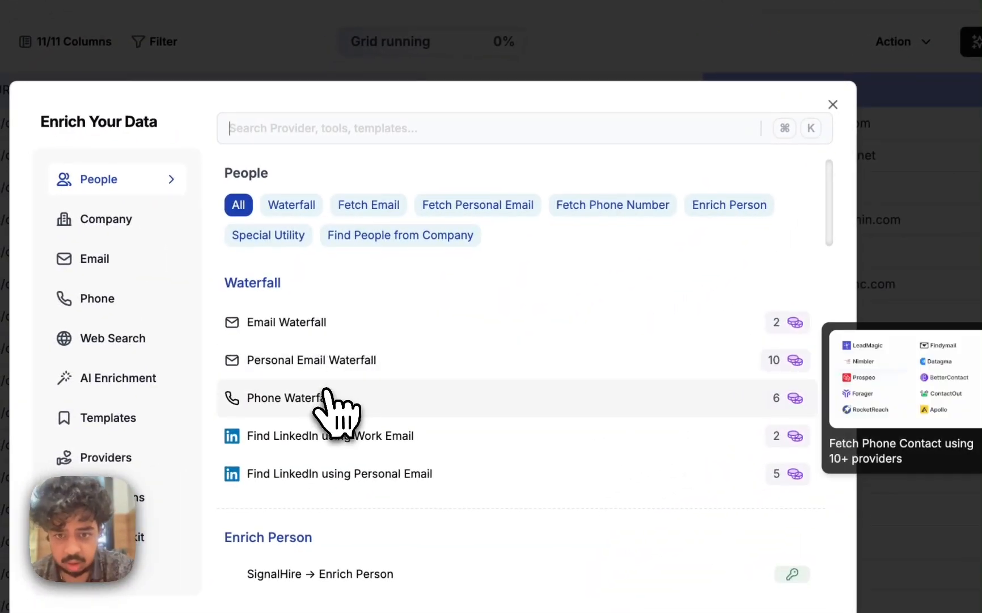
{"action": "left_click", "coordinate": [324, 397]}
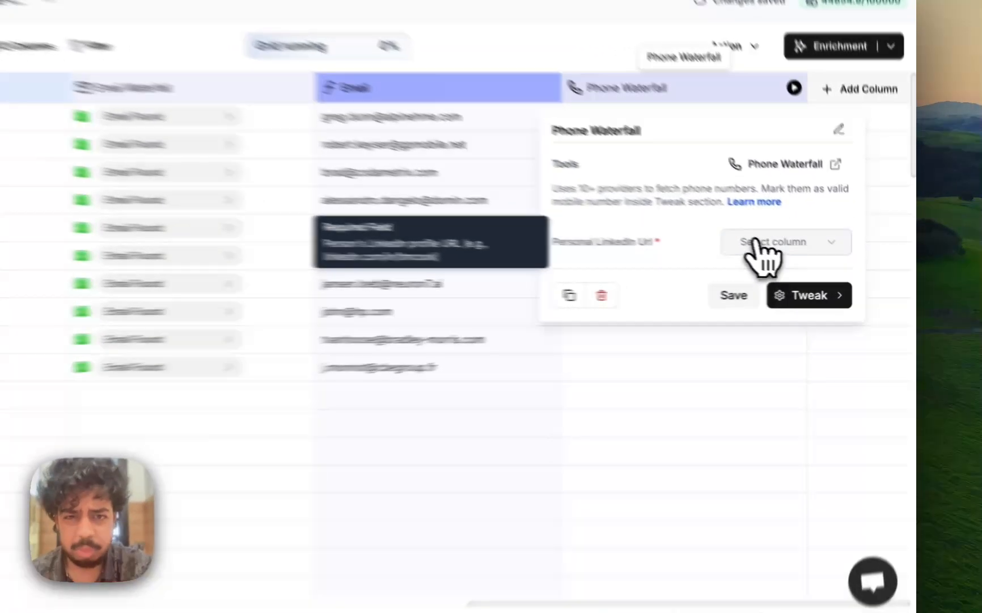
{"action": "left_click", "coordinate": [797, 256]}
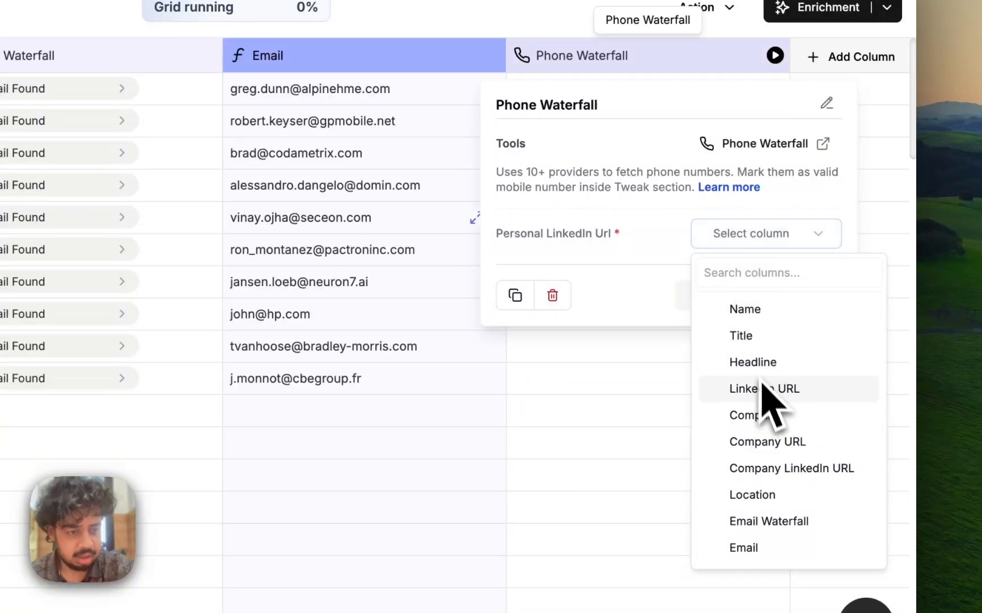
{"action": "left_click", "coordinate": [709, 388]}
Review the Phone Waterfall's provider list and validation option, and save the enrichment's settings
{"action": "left_click", "coordinate": [765, 296]}
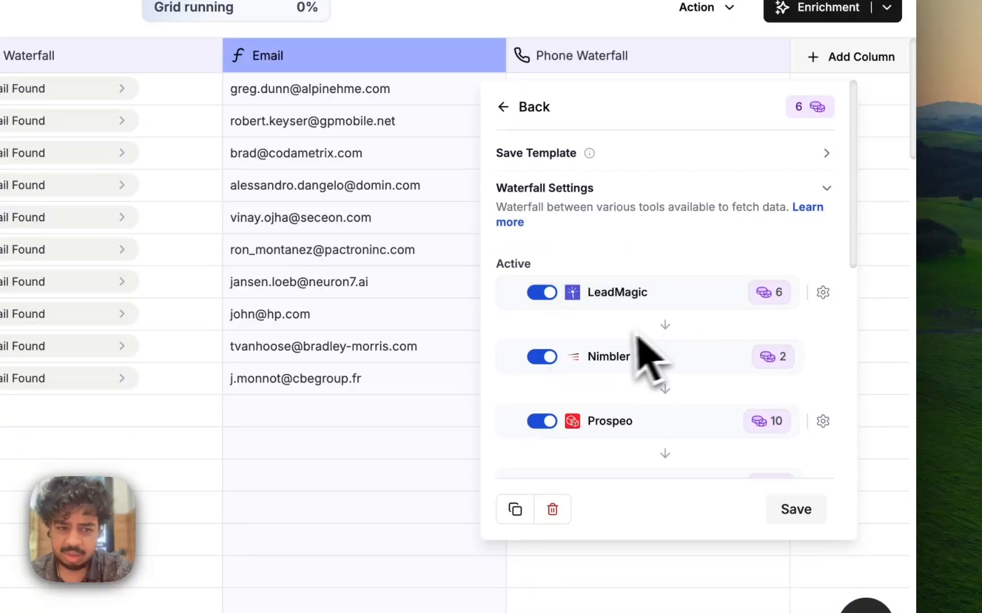
{"action": "scroll", "coordinate": [623, 341], "scroll_direction": "down", "scroll_amount": 6}
{"action": "scroll", "coordinate": [612, 337], "scroll_direction": "down", "scroll_amount": 2}
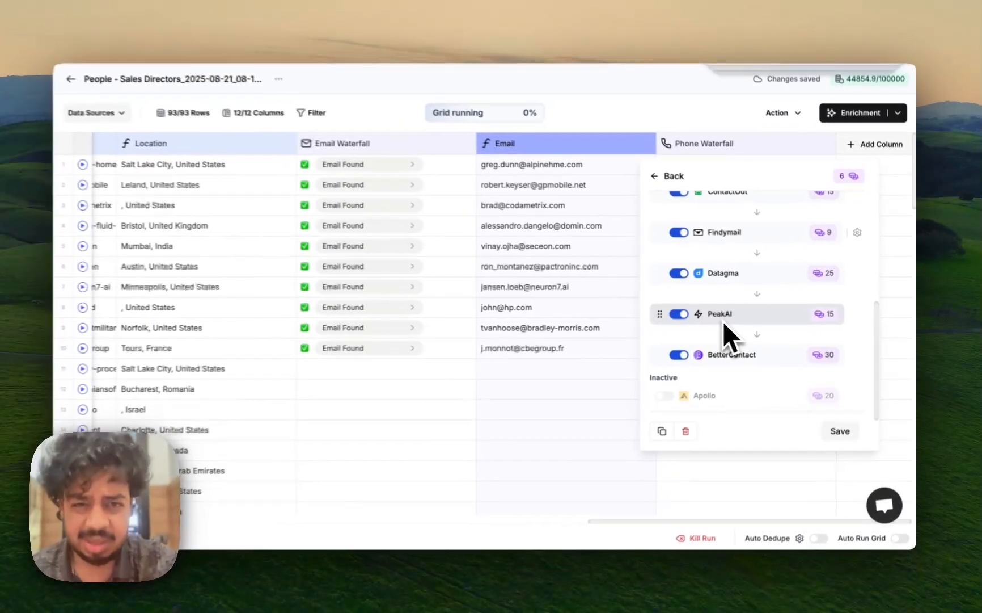
{"action": "scroll", "coordinate": [610, 336], "scroll_direction": "down", "scroll_amount": 2}
{"action": "mouse_move", "coordinate": [764, 365]}
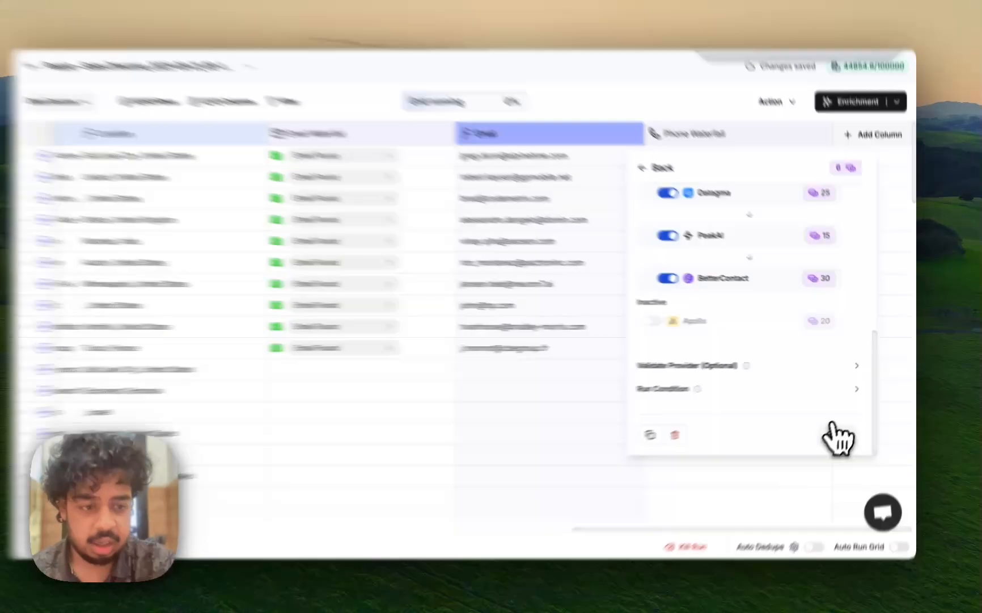
{"action": "left_click", "coordinate": [839, 429]}
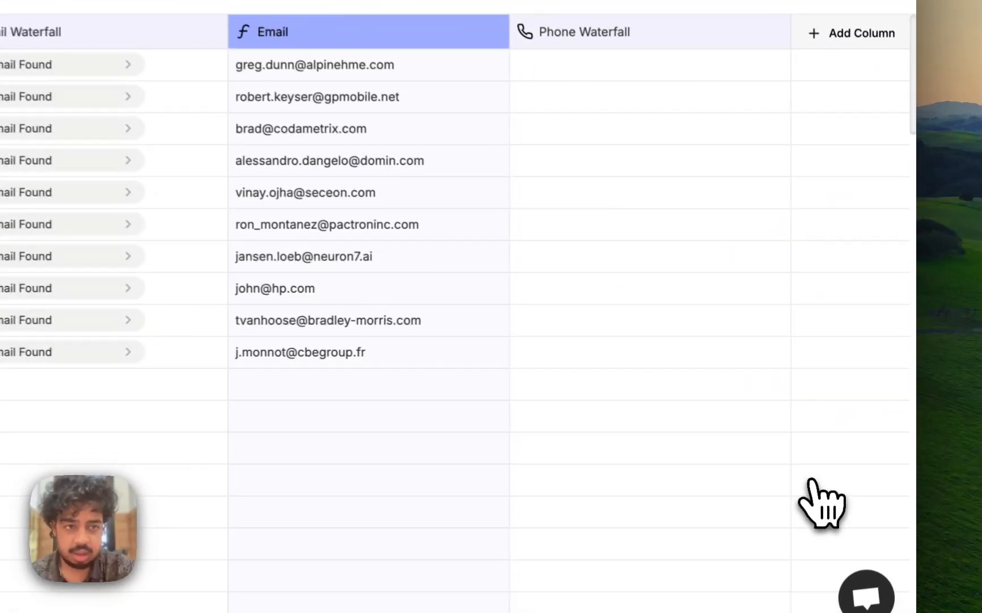
Run the Phone Waterfall for the first 10 rows and add its Phone Number result as a column
{"action": "left_click", "coordinate": [828, 146]}
{"action": "left_click", "coordinate": [704, 229]}
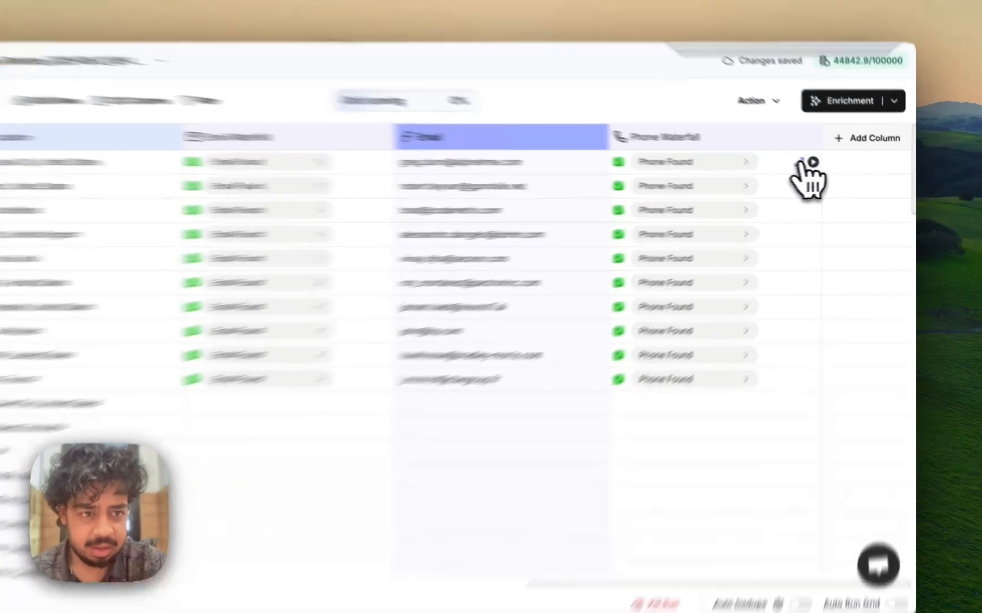
{"action": "left_click", "coordinate": [818, 167]}
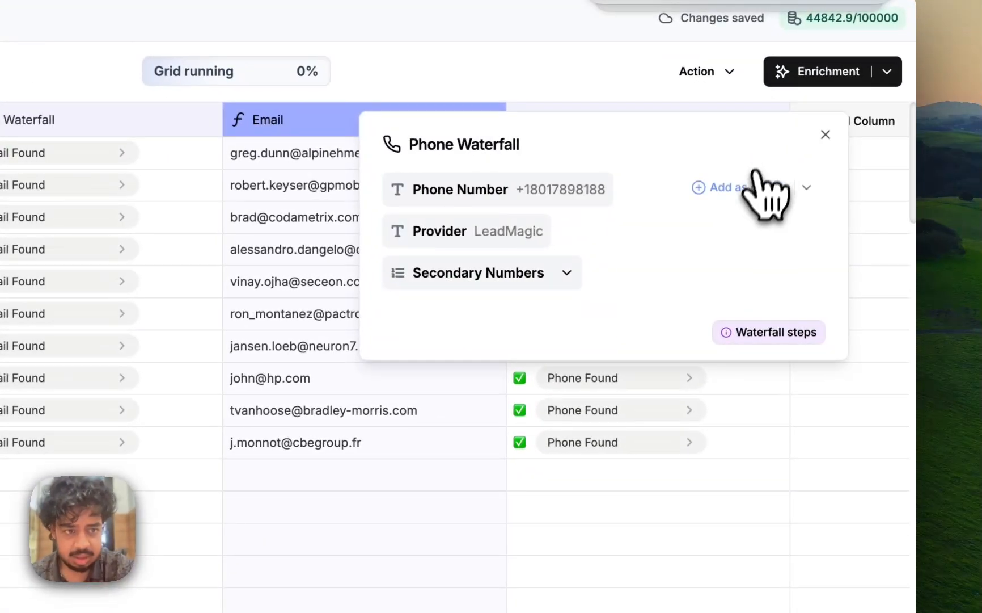
{"action": "left_click", "coordinate": [752, 190]}
{"action": "left_click", "coordinate": [695, 425]}
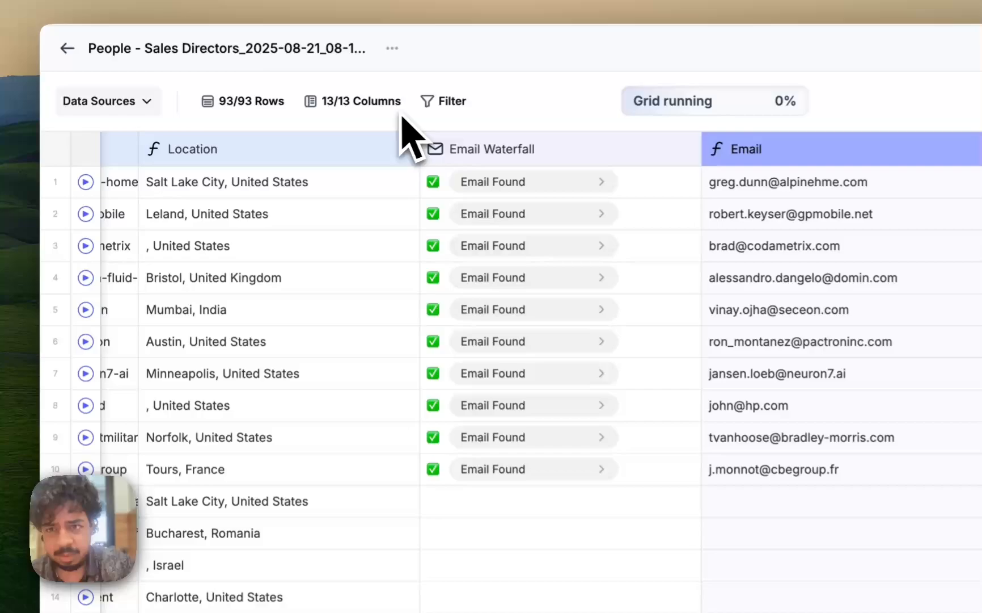
Hide the Phone Waterfall and Email Waterfall columns from the grid
{"action": "left_click", "coordinate": [271, 116]}
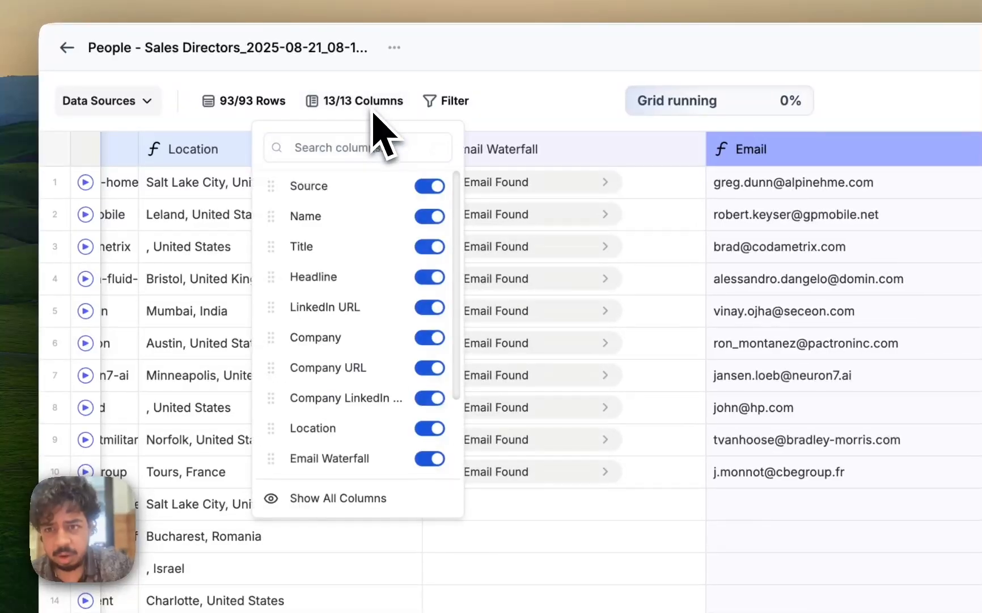
{"action": "scroll", "coordinate": [362, 321], "scroll_direction": "down", "scroll_amount": 3}
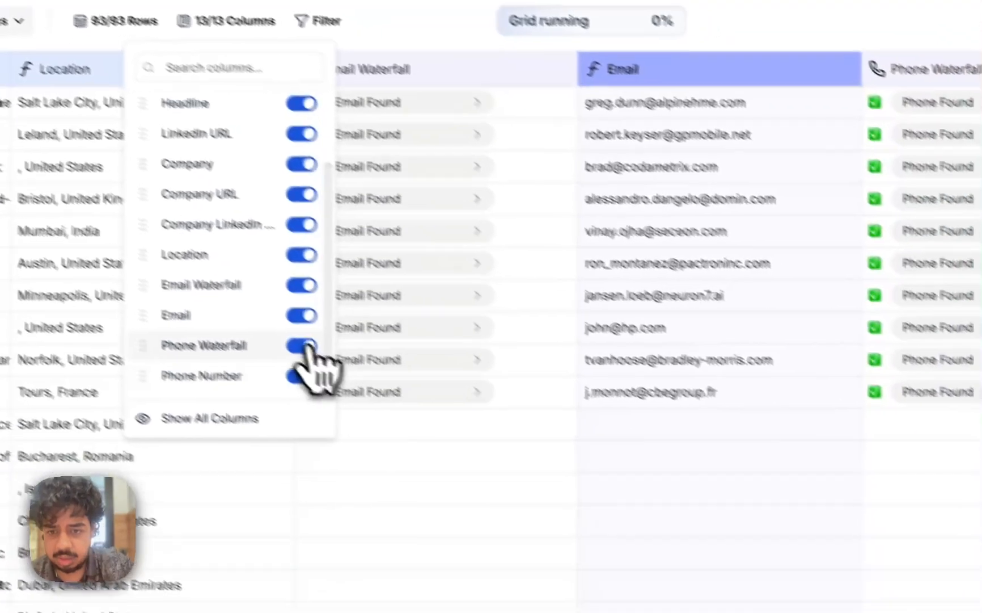
{"action": "left_click", "coordinate": [430, 425]}
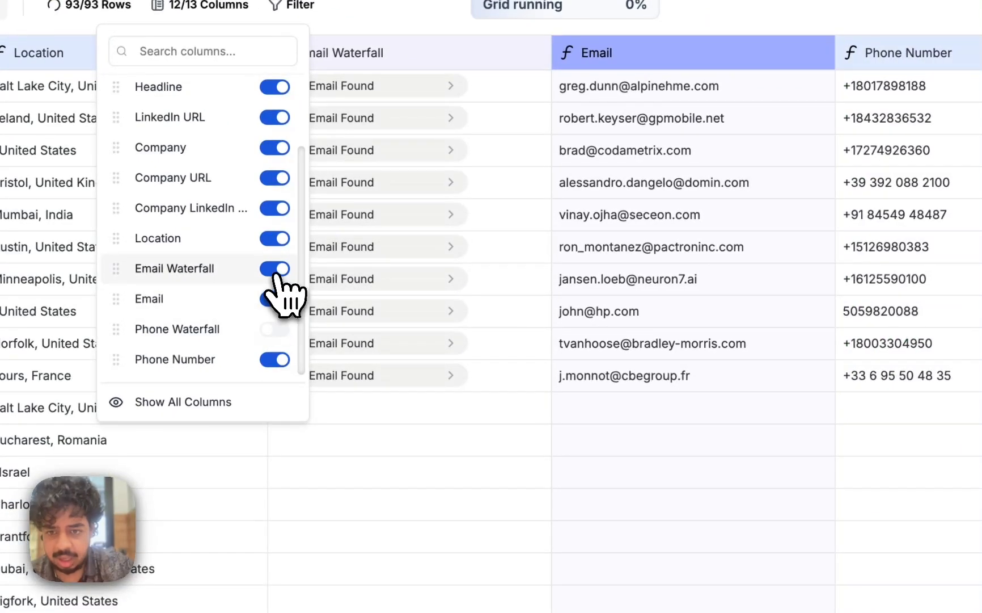
{"action": "left_click", "coordinate": [430, 365]}
{"action": "left_click", "coordinate": [620, 206]}
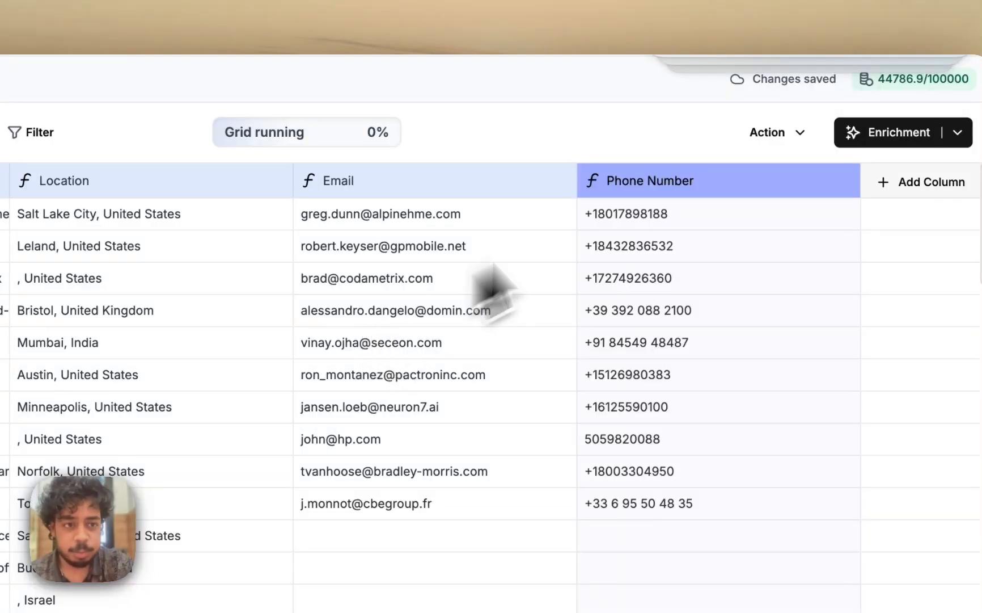
View the export options available for the grid and close them without exporting
{"action": "left_click", "coordinate": [766, 134]}
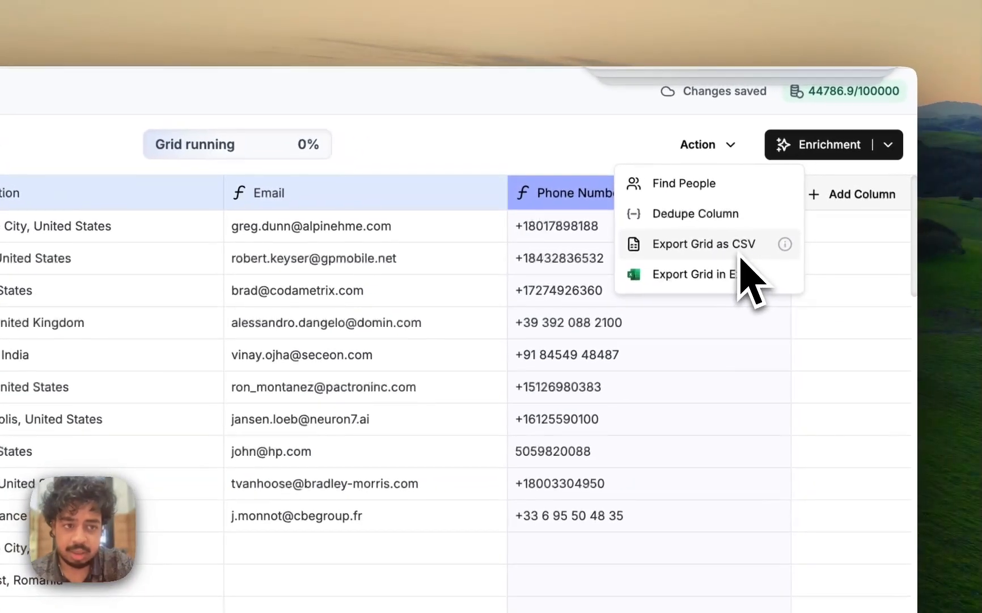
{"action": "left_click", "coordinate": [512, 159]}
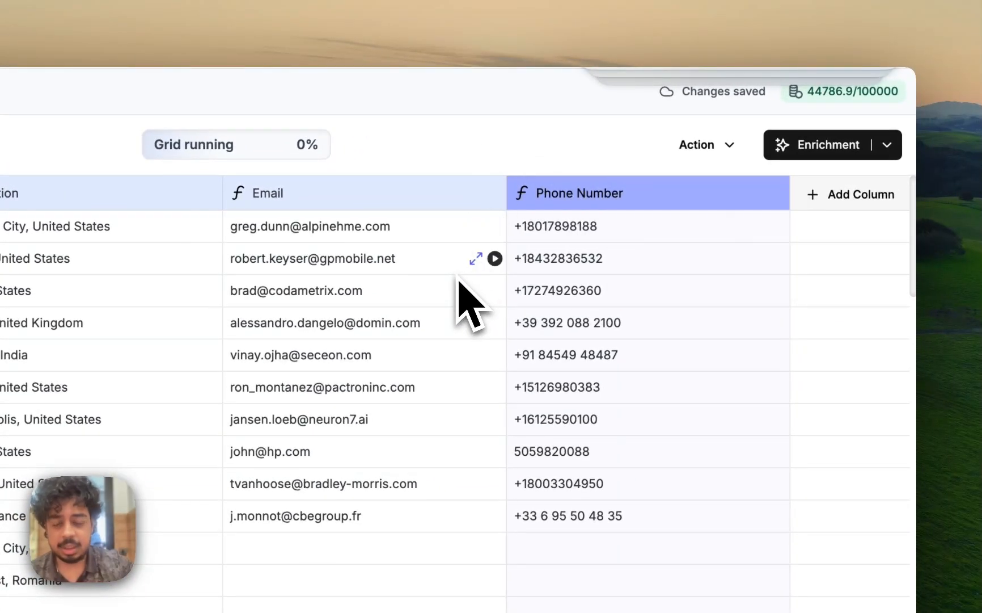